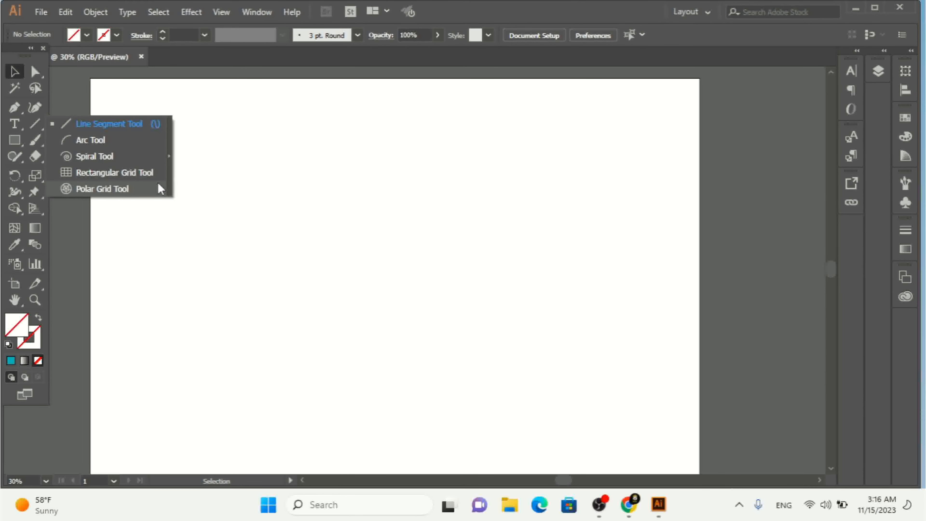
Draw a vertical line and, beside it, a slanted line about 805 px long at about 25° with the Line Segment tool.
{"action": "left_click", "coordinate": [114, 131]}
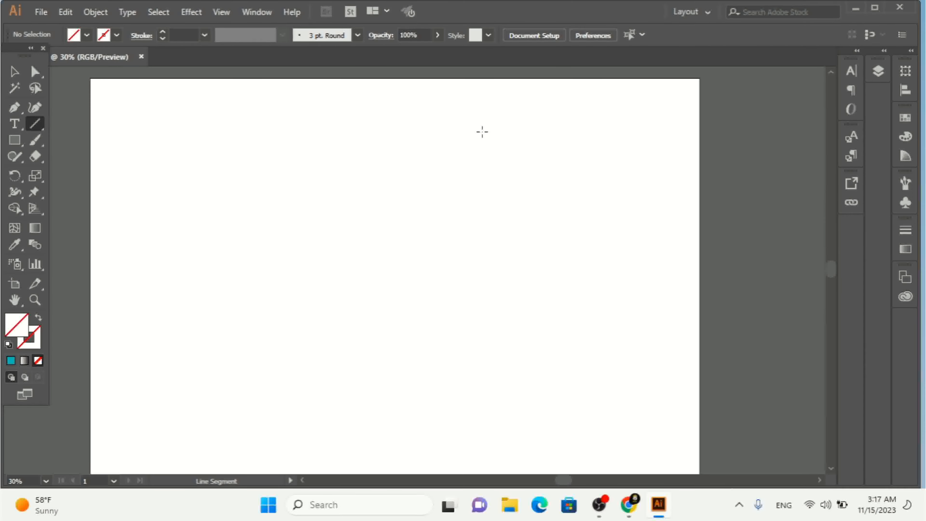
{"action": "mouse_move", "coordinate": [482, 132]}
{"action": "left_mouse_down"}
{"action": "mouse_move", "coordinate": [432, 225]}
{"action": "mouse_move", "coordinate": [438, 220]}
{"action": "mouse_move", "coordinate": [438, 246]}
{"action": "mouse_move", "coordinate": [482, 322]}
{"action": "mouse_move", "coordinate": [488, 205]}
{"action": "mouse_move", "coordinate": [510, 324]}
{"action": "left_mouse_up"}
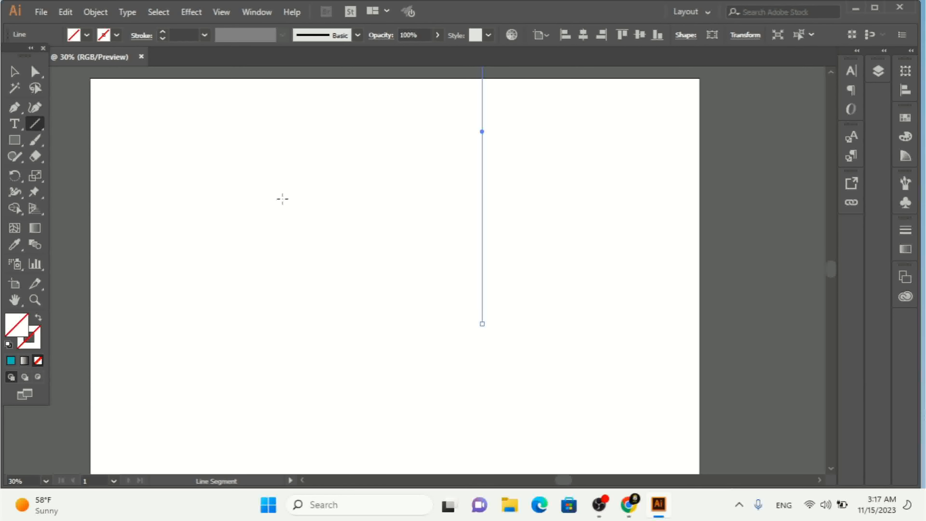
{"action": "left_click_drag", "start_coordinate": [282, 199], "coordinate": [319, 104]}
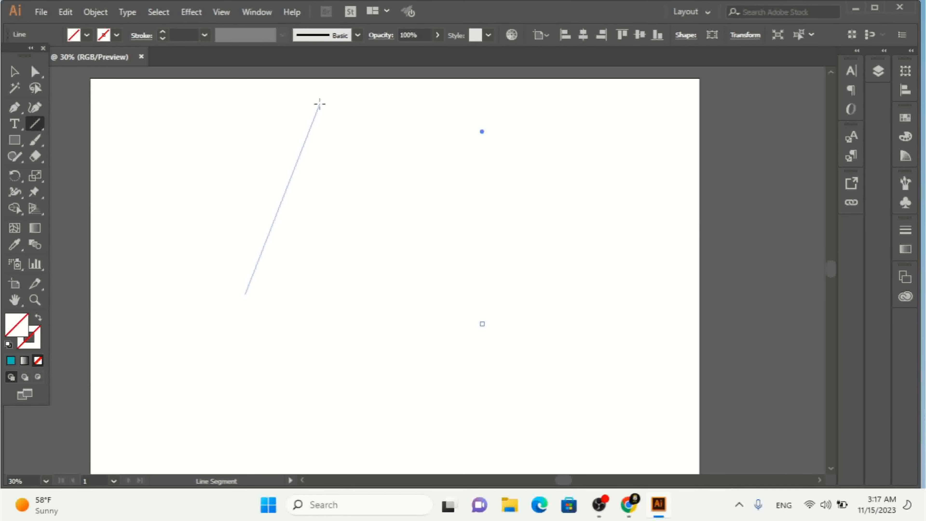
{"action": "left_click_drag", "start_coordinate": [320, 104], "coordinate": [430, 130]}
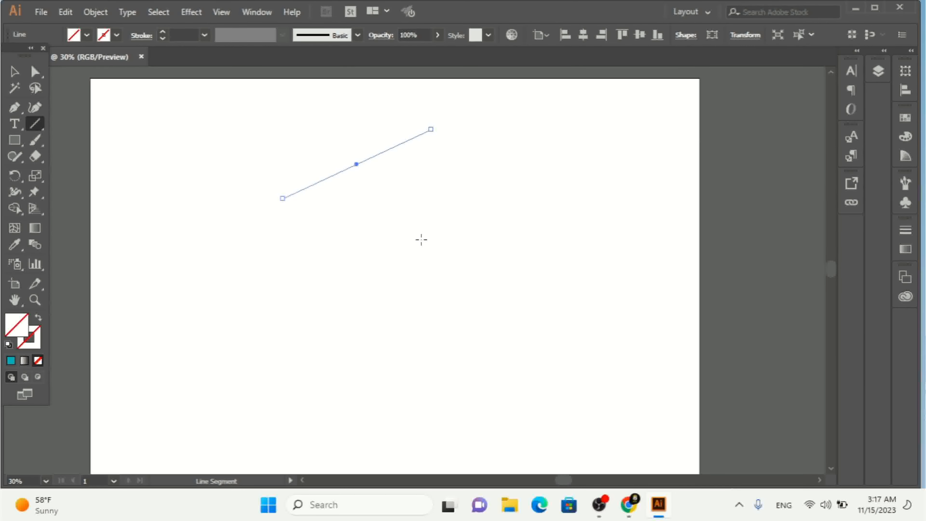
{"action": "left_click", "coordinate": [14, 71]}
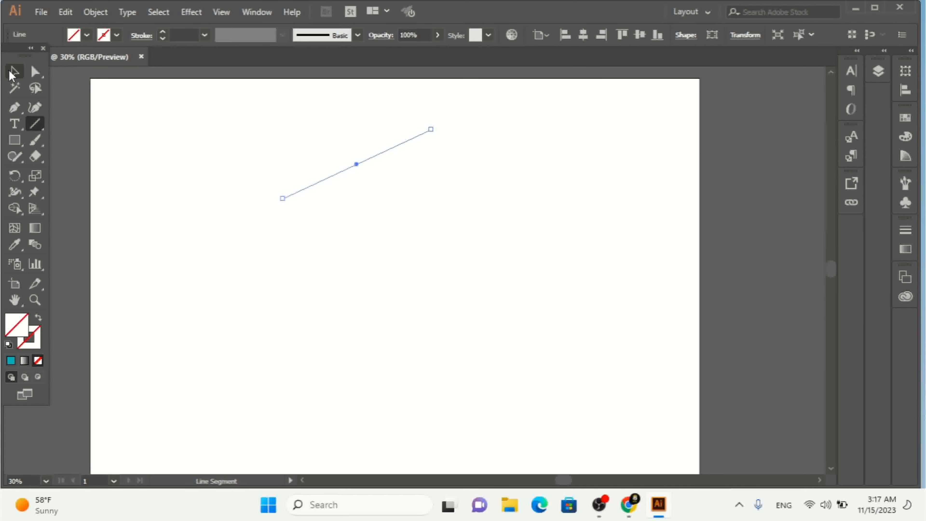
{"action": "left_click", "coordinate": [187, 276]}
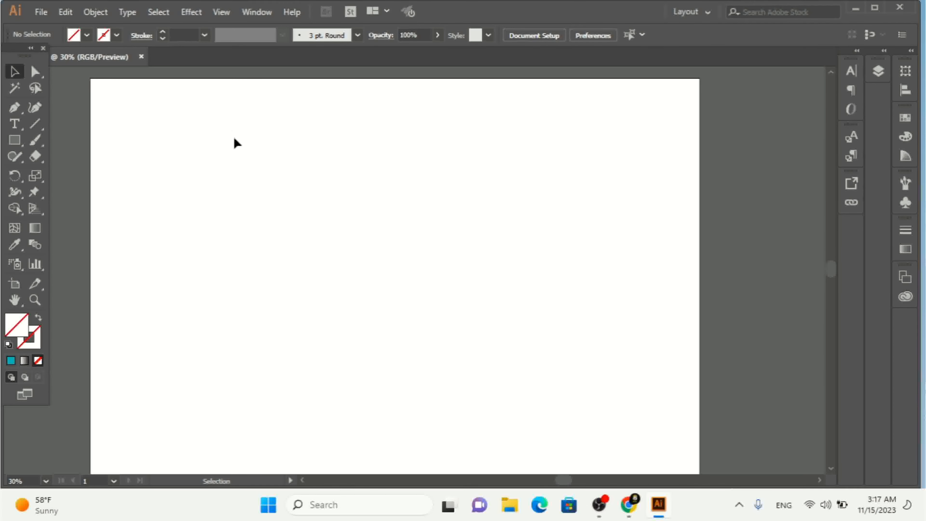
Give both the vertical and the slanted line a 0.5 pt stroke.
{"action": "left_click_drag", "start_coordinate": [211, 96], "coordinate": [589, 351]}
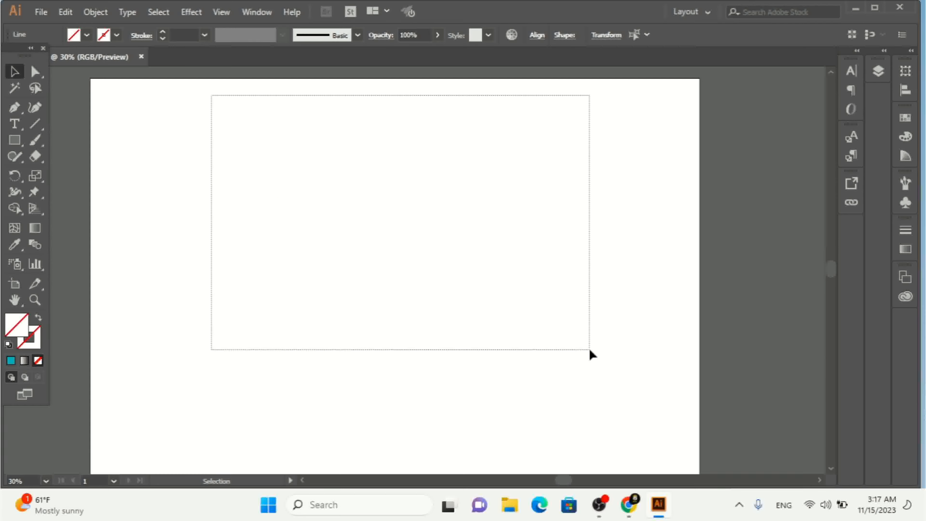
{"action": "left_click", "coordinate": [162, 33]}
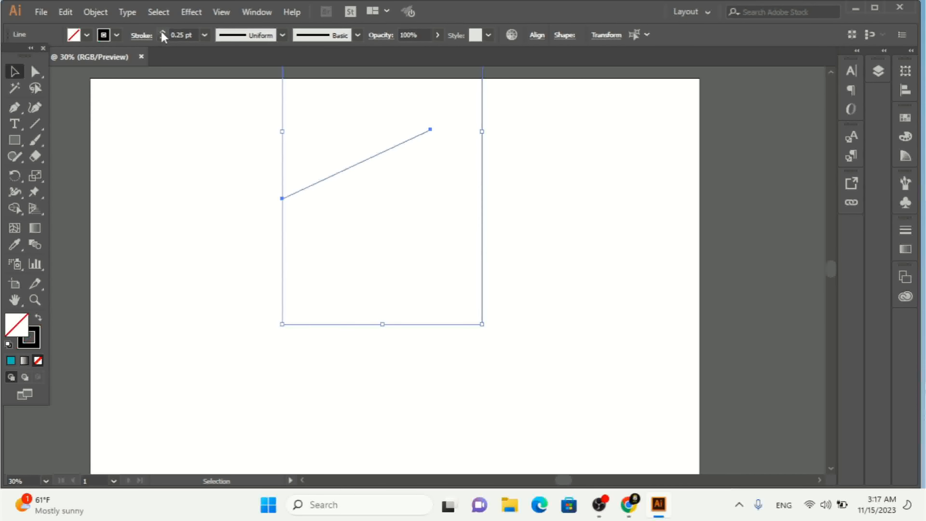
{"action": "left_click", "coordinate": [162, 32]}
{"action": "left_click", "coordinate": [228, 189]}
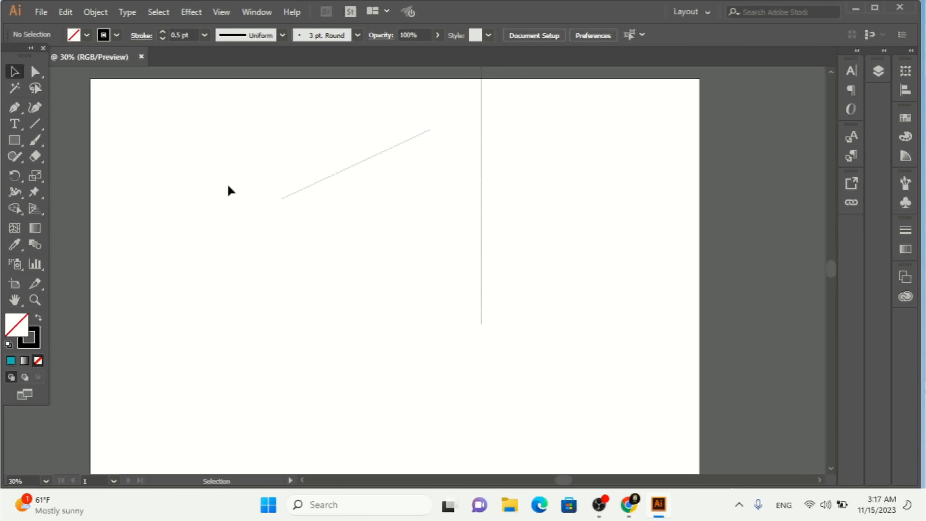
Set the stroke colour for new objects to none.
{"action": "left_click", "coordinate": [117, 35]}
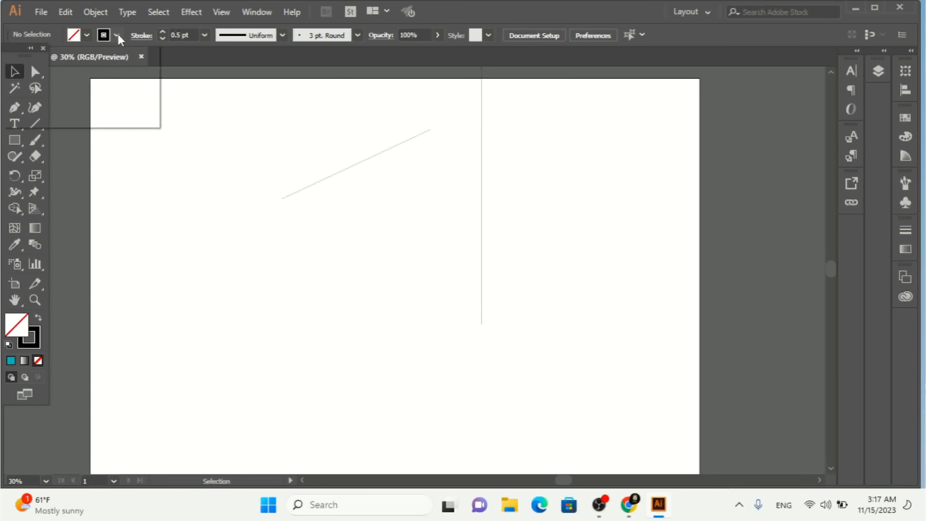
{"action": "left_click", "coordinate": [9, 57]}
{"action": "left_click", "coordinate": [243, 219]}
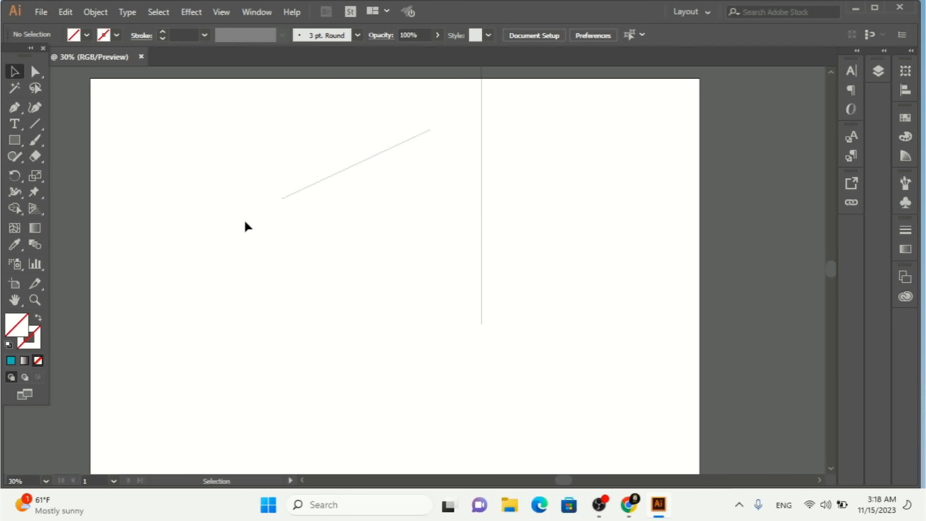
Draw a line with an exact length of 300 px below the slanted line using the Line Segment options.
{"action": "left_click", "coordinate": [32, 125]}
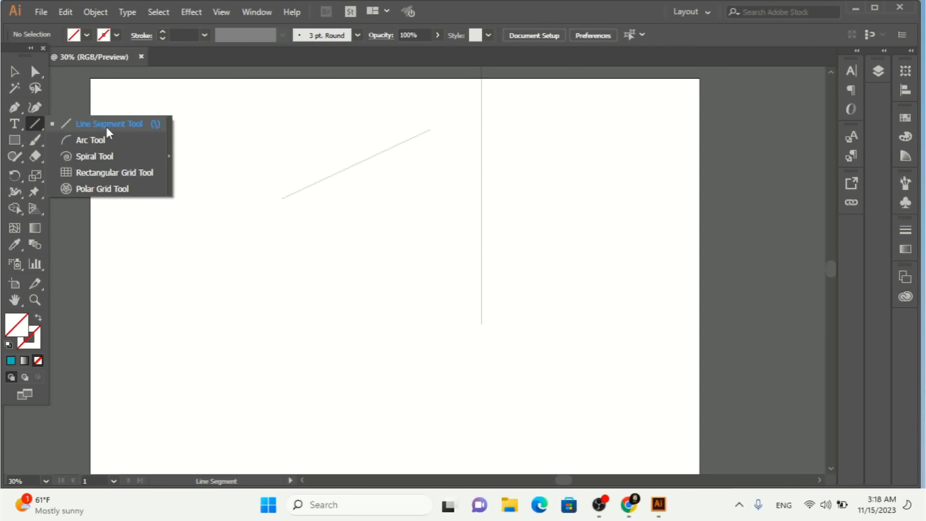
{"action": "left_click", "coordinate": [107, 126]}
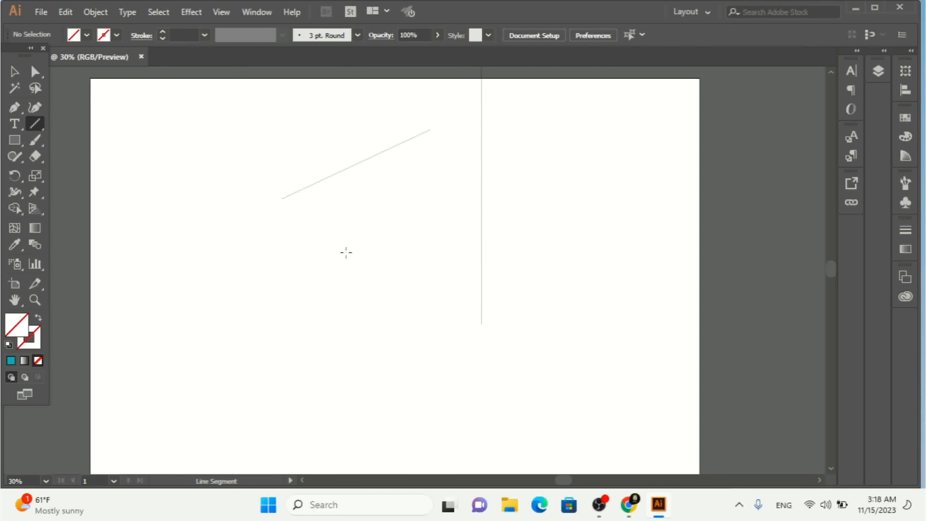
{"action": "left_click", "coordinate": [342, 237]}
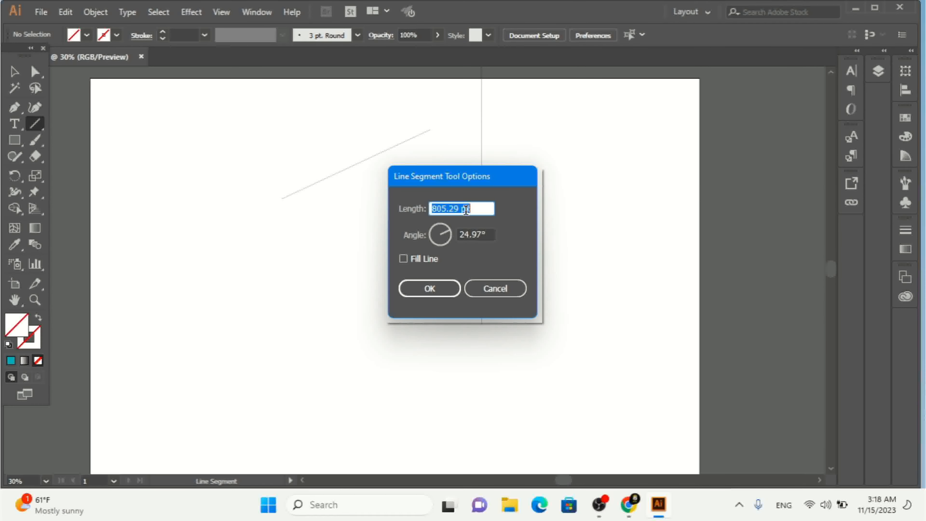
{"action": "type", "text": "300"}
{"action": "left_click", "coordinate": [432, 288]}
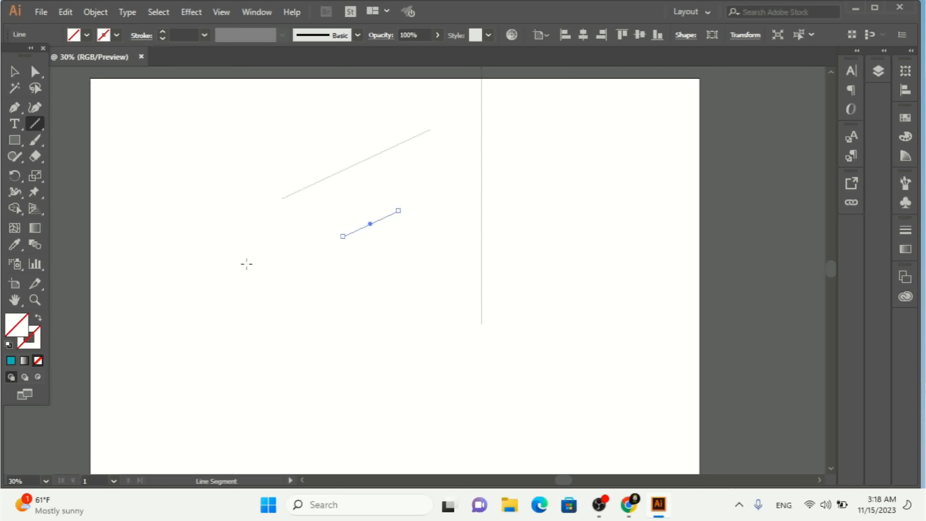
{"action": "left_click", "coordinate": [15, 72]}
{"action": "left_click", "coordinate": [195, 222]}
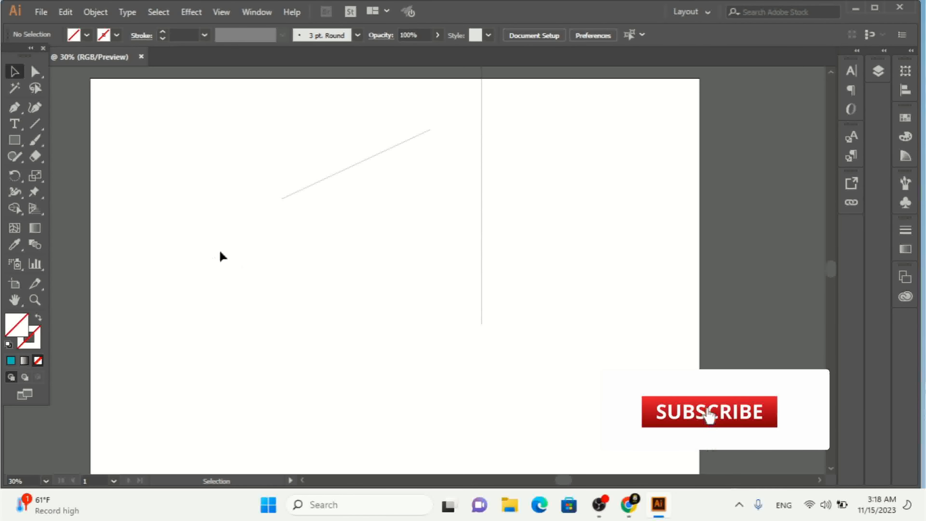
{"action": "left_click", "coordinate": [29, 126]}
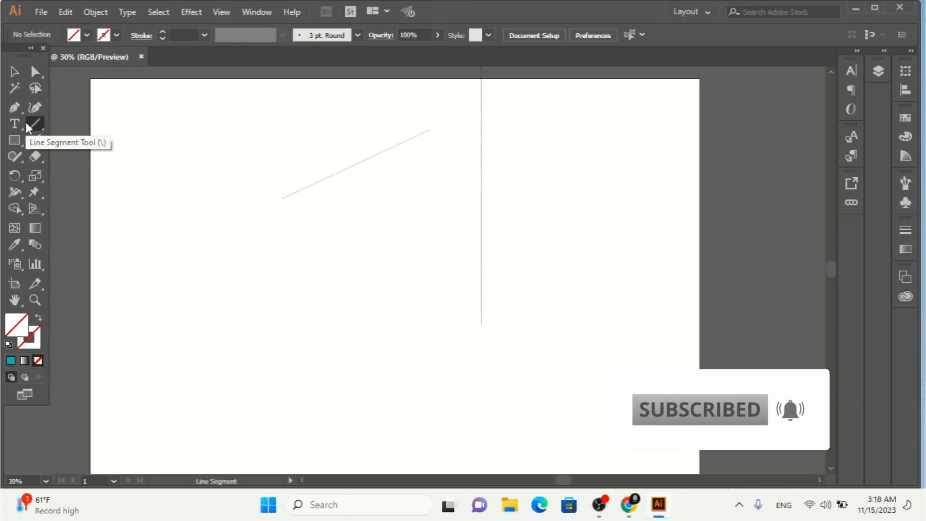
{"action": "left_click", "coordinate": [241, 260]}
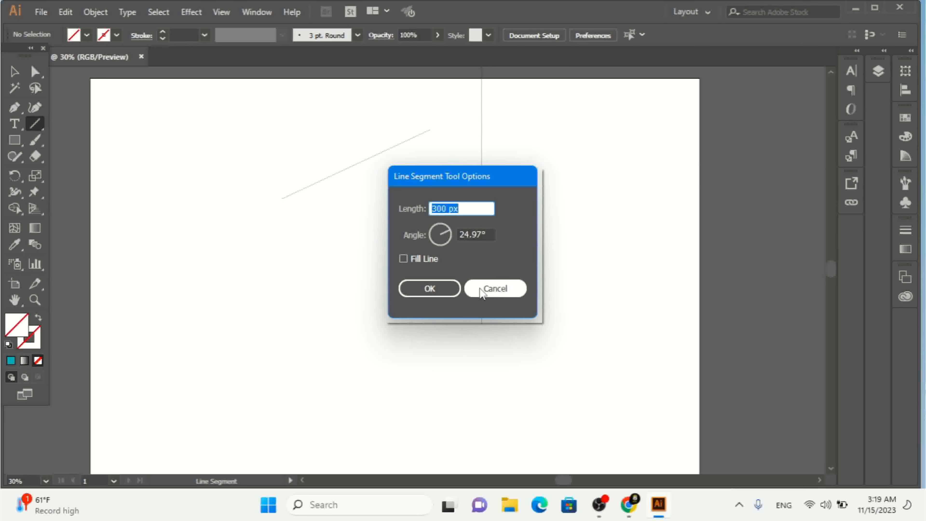
{"action": "left_click", "coordinate": [472, 288]}
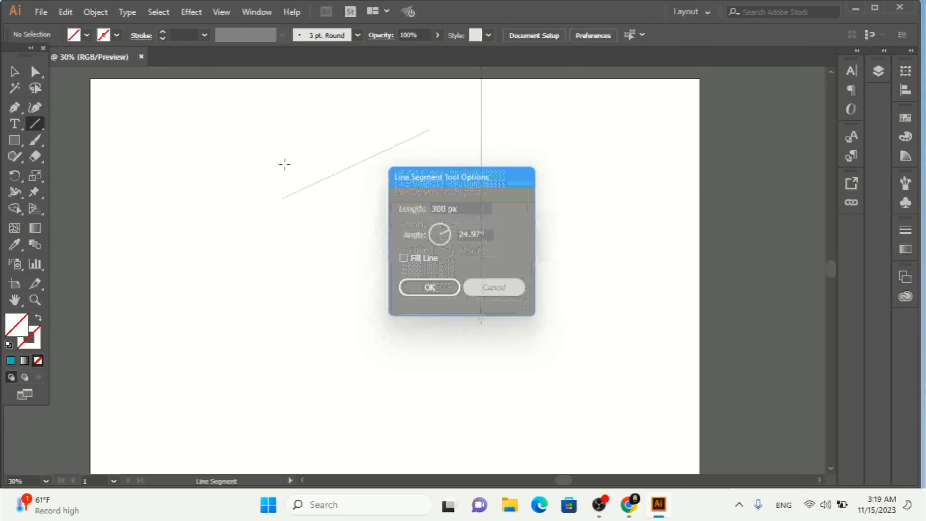
Set the fill colour to blue and draw a 600 px line with Fill Line enabled below the slanted line.
{"action": "left_click", "coordinate": [86, 35]}
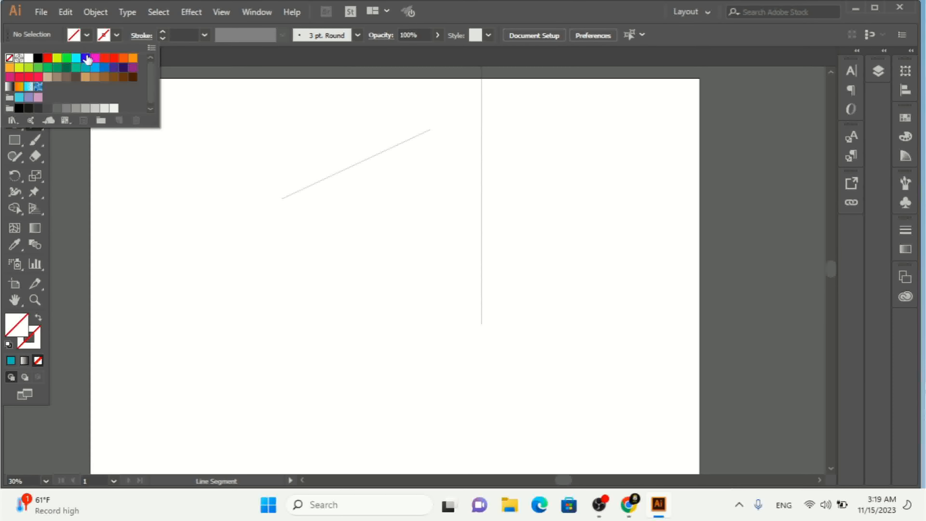
{"action": "left_click", "coordinate": [86, 59]}
{"action": "left_click", "coordinate": [86, 38]}
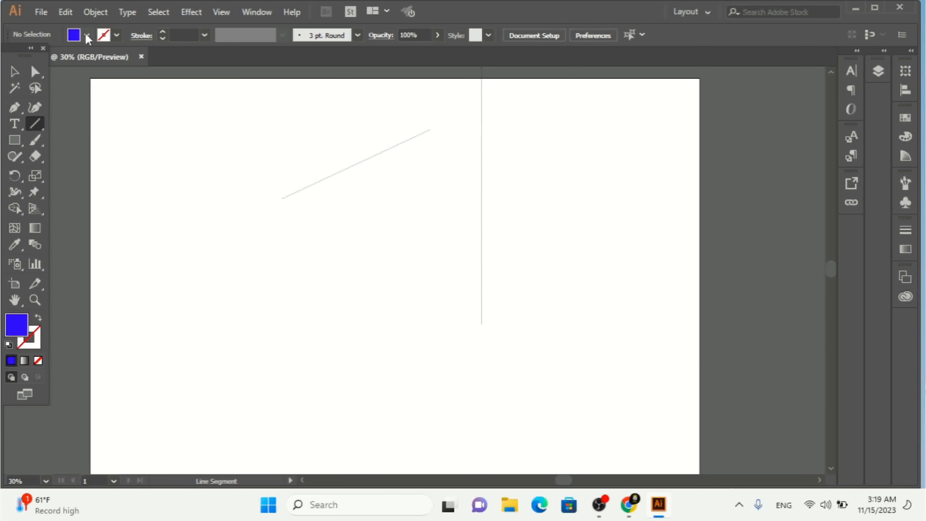
{"action": "left_click", "coordinate": [259, 258]}
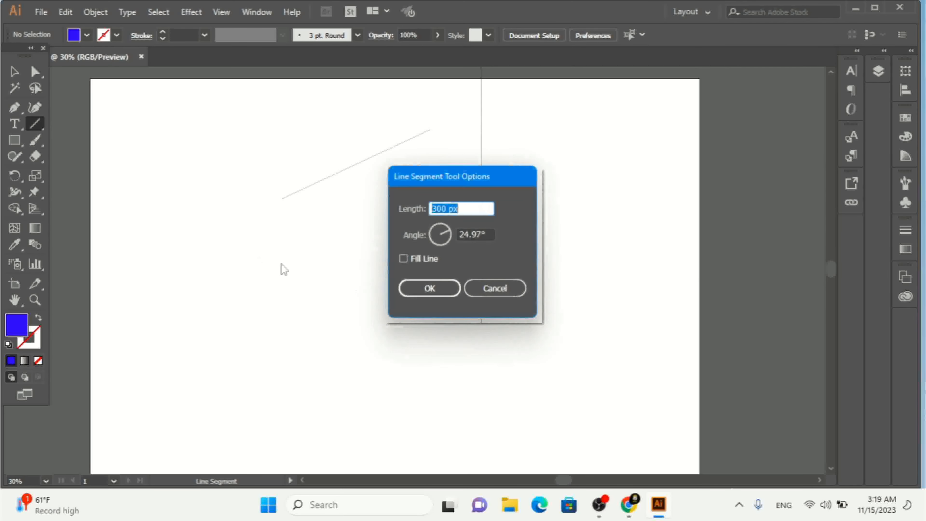
{"action": "type", "text": "600"}
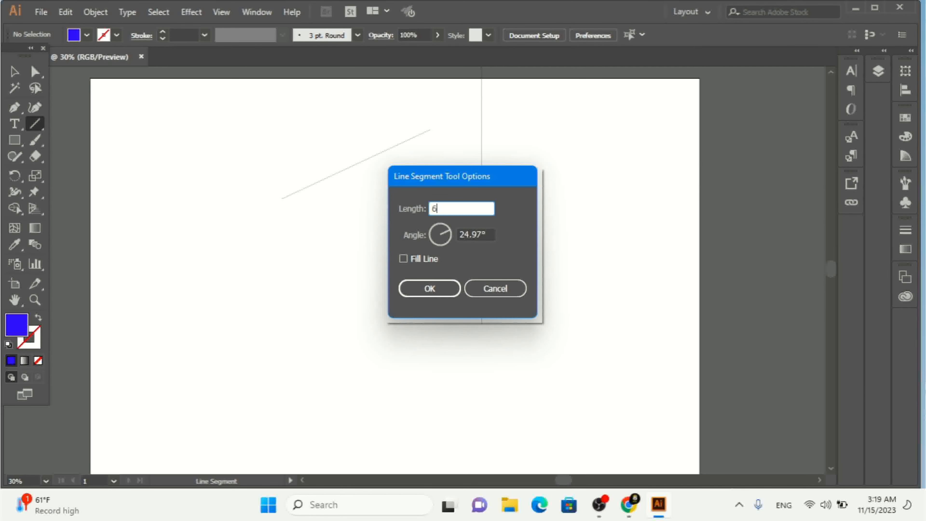
{"action": "left_click", "coordinate": [428, 259]}
{"action": "left_click", "coordinate": [430, 288]}
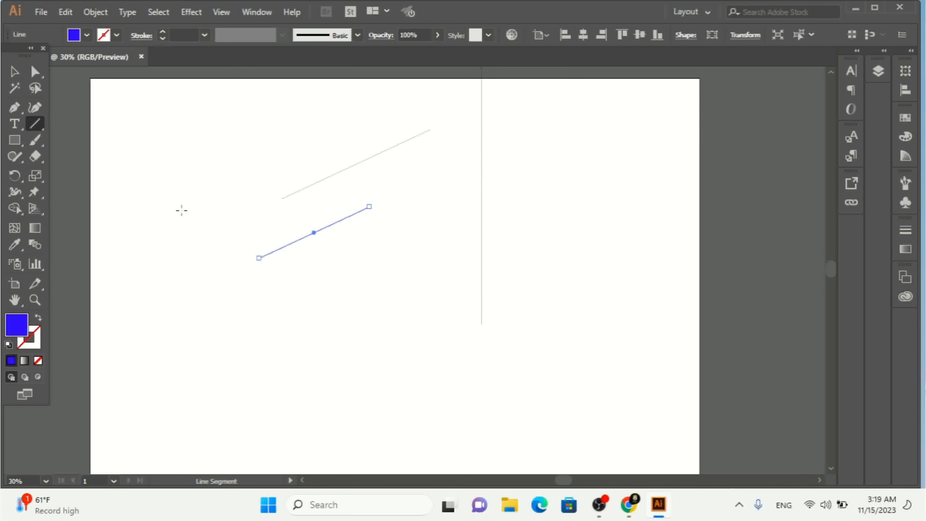
{"action": "left_click", "coordinate": [12, 74]}
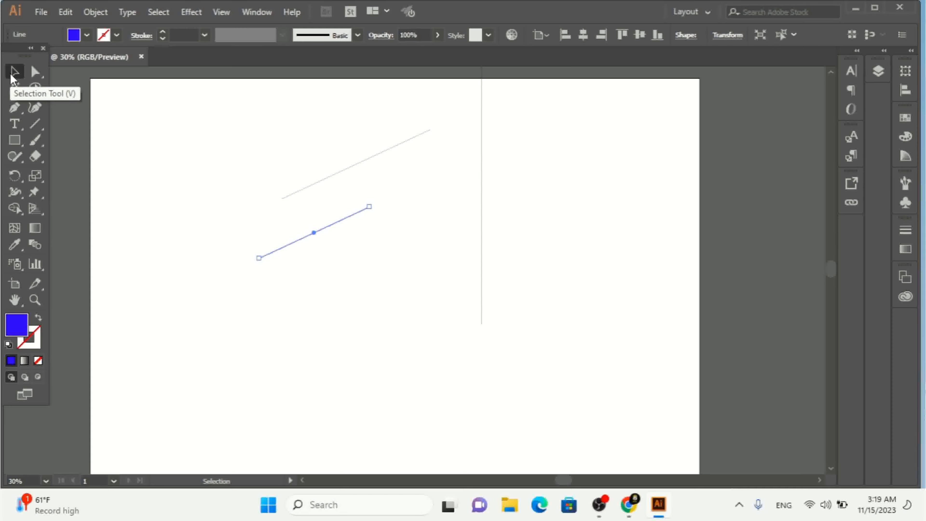
{"action": "left_click", "coordinate": [174, 243]}
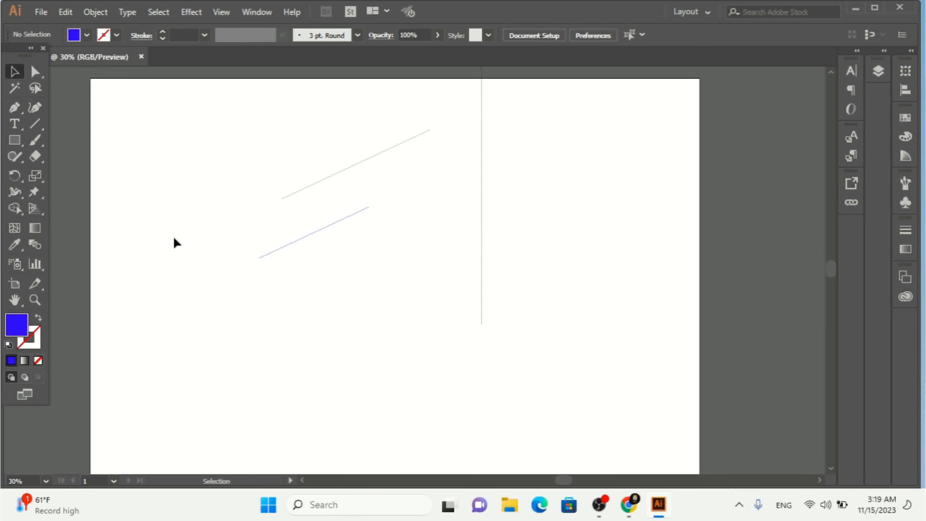
Set the stroke weight of the 600 px line to 5 pt.
{"action": "left_click_drag", "start_coordinate": [270, 227], "coordinate": [372, 304]}
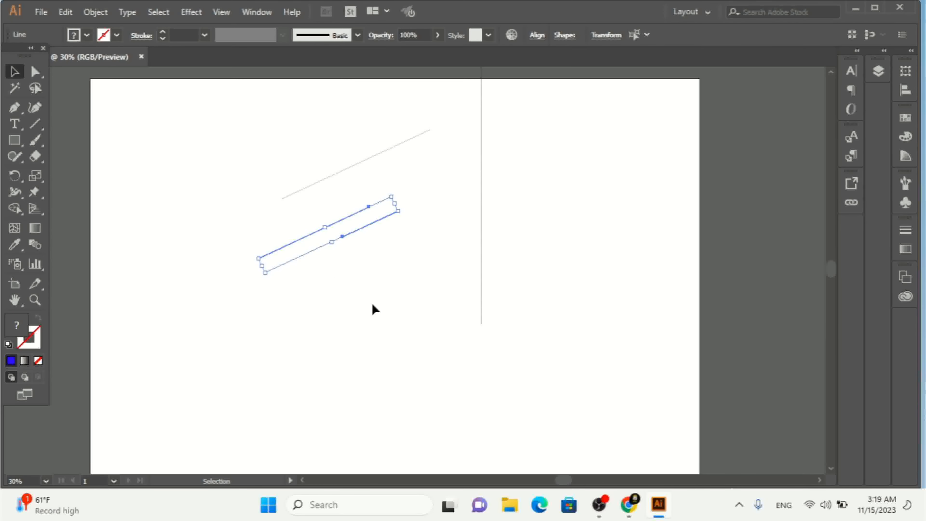
{"action": "left_click", "coordinate": [297, 187]}
{"action": "left_click_drag", "start_coordinate": [298, 218], "coordinate": [325, 241]}
{"action": "left_click", "coordinate": [161, 33]}
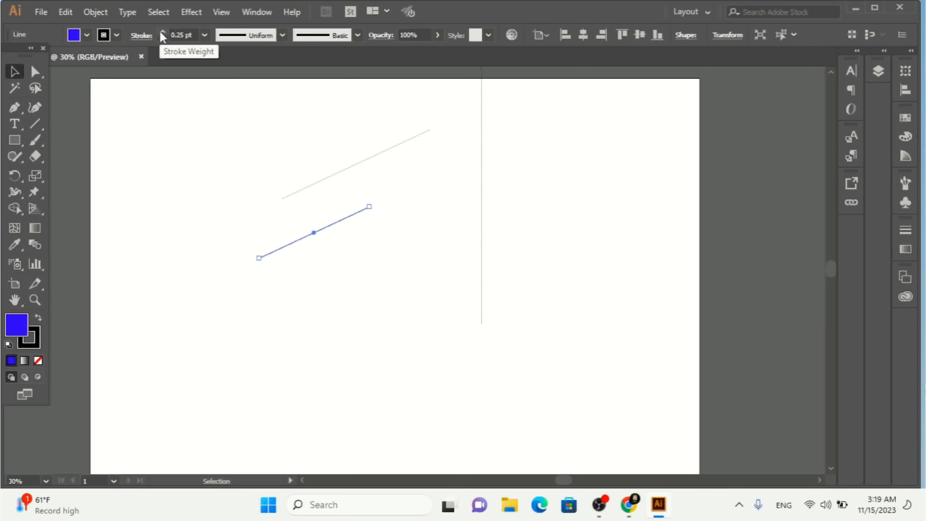
{"action": "left_click", "coordinate": [162, 32]}
{"action": "left_click", "coordinate": [162, 32]}
{"action": "left_click", "coordinate": [163, 32]}
{"action": "left_click", "coordinate": [162, 32]}
{"action": "left_click", "coordinate": [245, 324]}
Select all the drawn lines and delete them from the artboard.
{"action": "left_click_drag", "start_coordinate": [269, 218], "coordinate": [387, 307]}
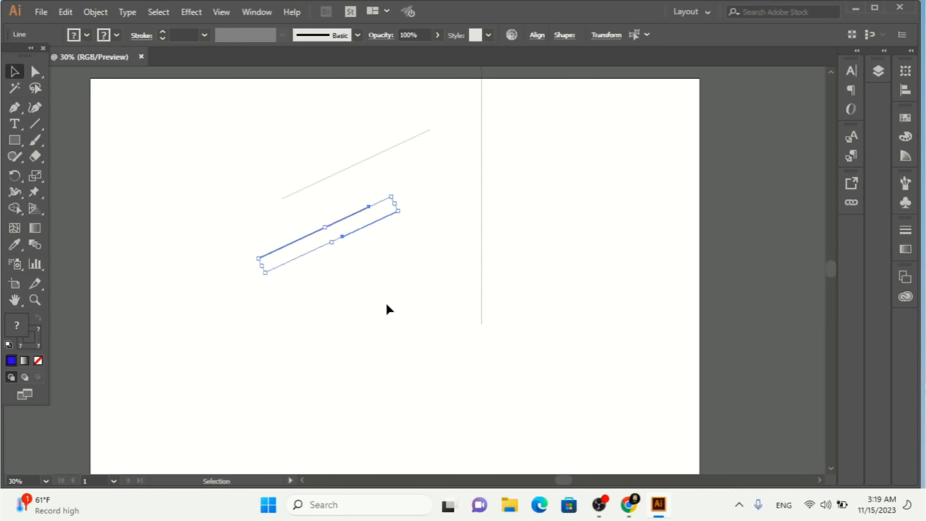
{"action": "left_click", "coordinate": [216, 237]}
{"action": "left_click_drag", "start_coordinate": [214, 109], "coordinate": [535, 315]}
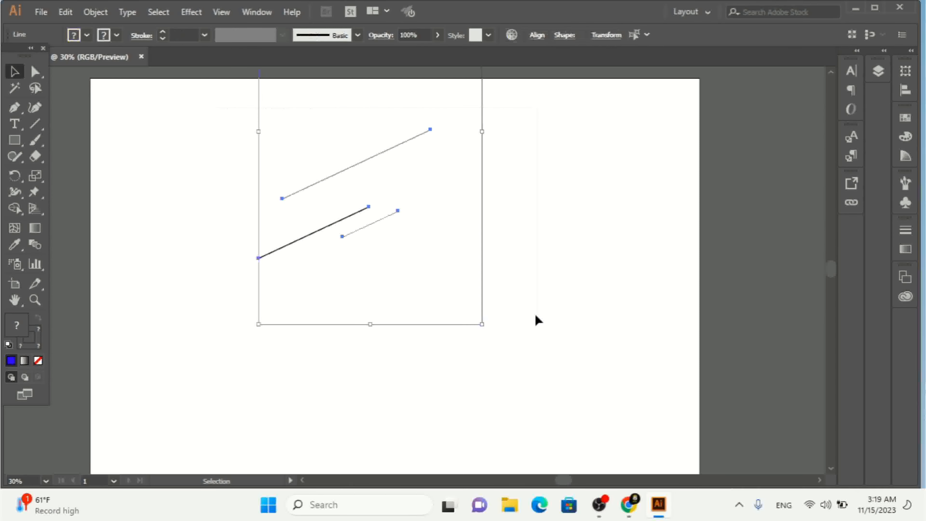
{"action": "key", "text": "Delete"}
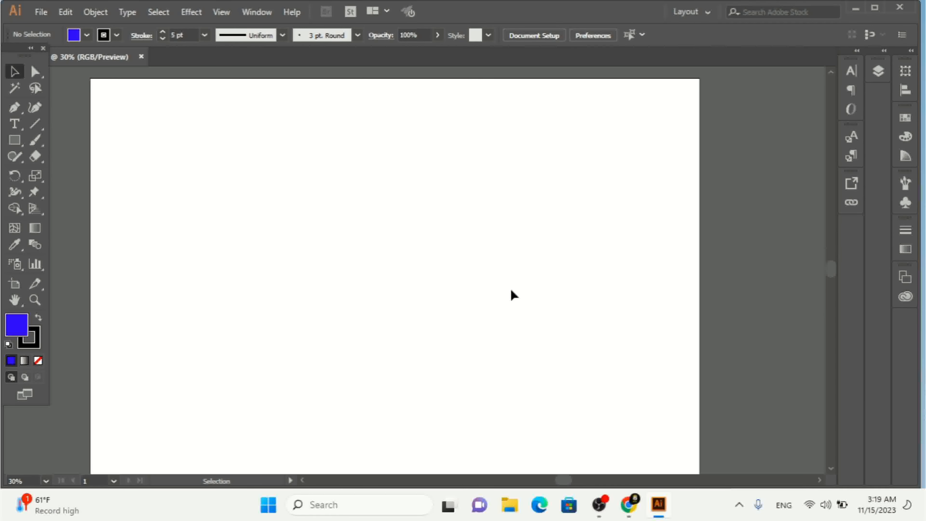
Draw an arc curving down to the right near the middle of the artboard with the Arc tool.
{"action": "left_click", "coordinate": [39, 126]}
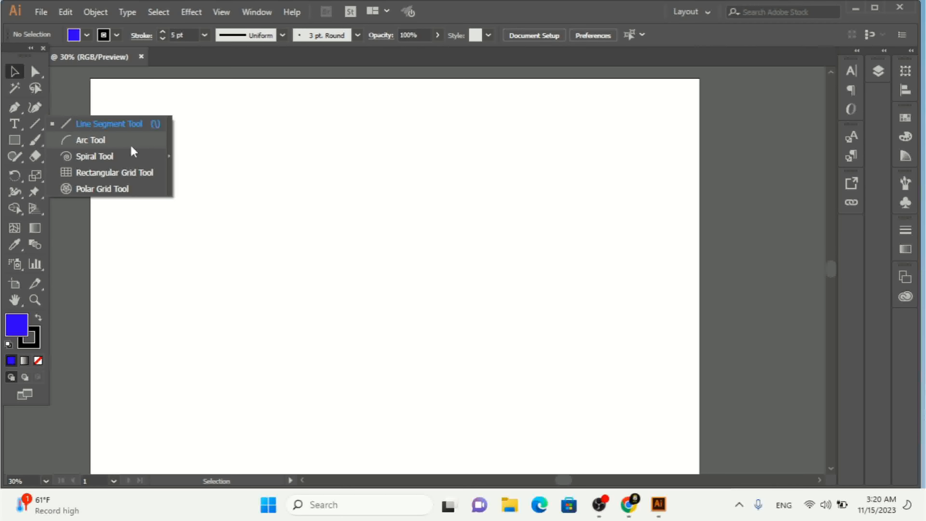
{"action": "left_click", "coordinate": [109, 142]}
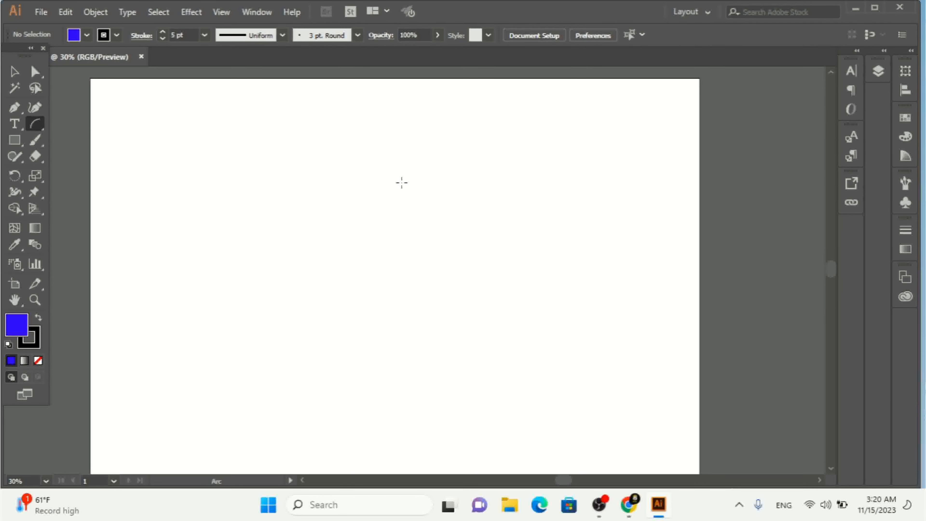
{"action": "key", "text": "alt"}
{"action": "left_click_drag", "start_coordinate": [402, 182], "coordinate": [499, 273]}
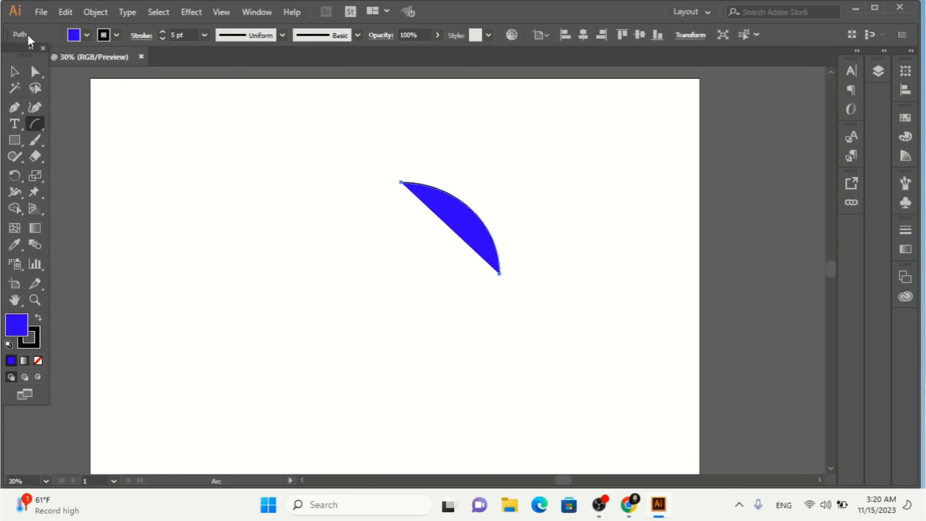
Remove the fill from the drawn arc and draw three more unfilled arcs around it on the artboard.
{"action": "left_click", "coordinate": [86, 35]}
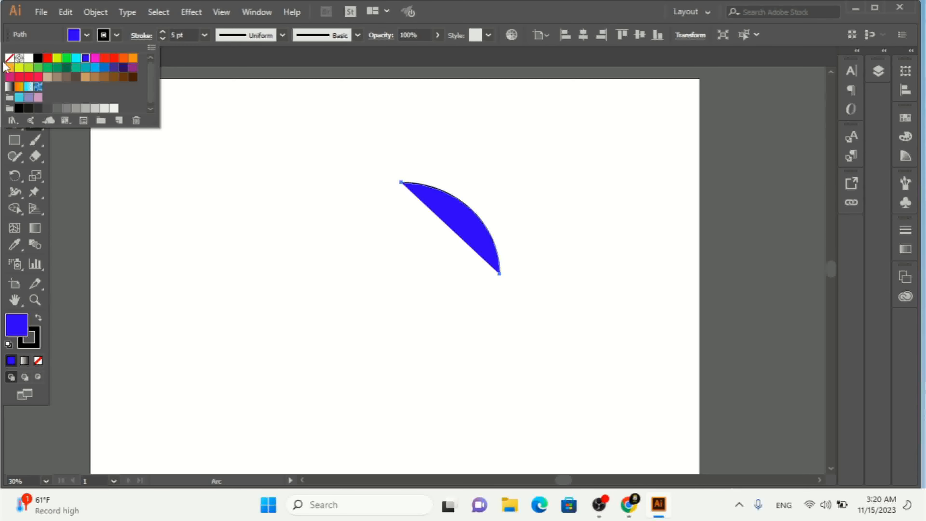
{"action": "left_click", "coordinate": [9, 57]}
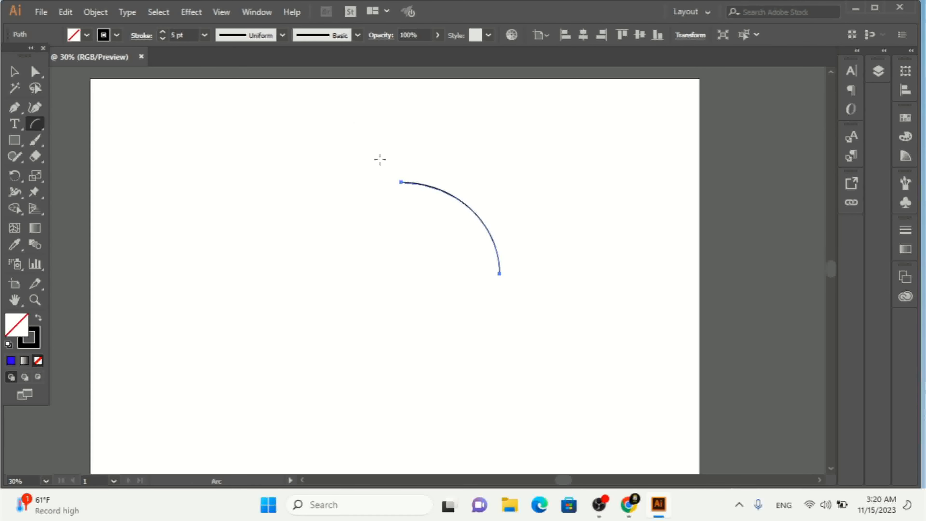
{"action": "left_click_drag", "start_coordinate": [339, 161], "coordinate": [236, 211]}
{"action": "left_click_drag", "start_coordinate": [618, 278], "coordinate": [621, 209]}
{"action": "left_click_drag", "start_coordinate": [473, 286], "coordinate": [190, 380]}
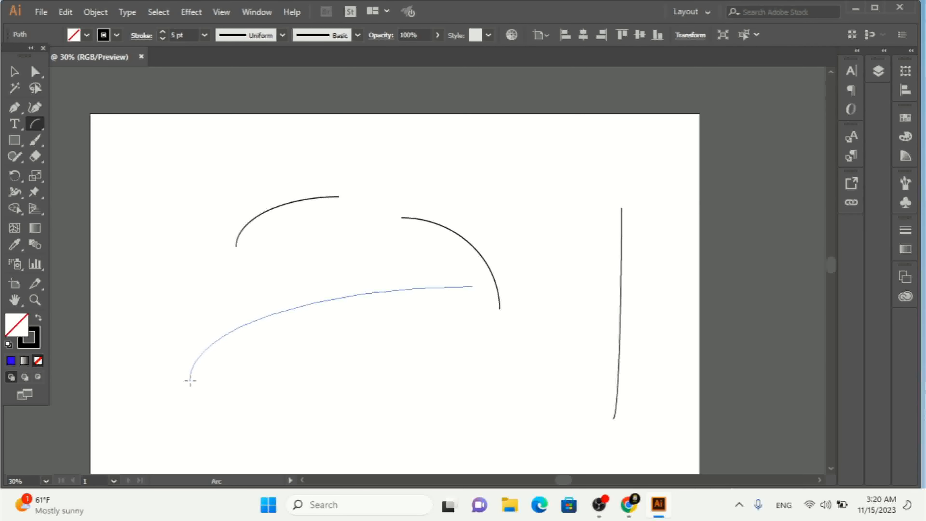
{"action": "left_click_drag", "start_coordinate": [190, 380], "coordinate": [189, 380]}
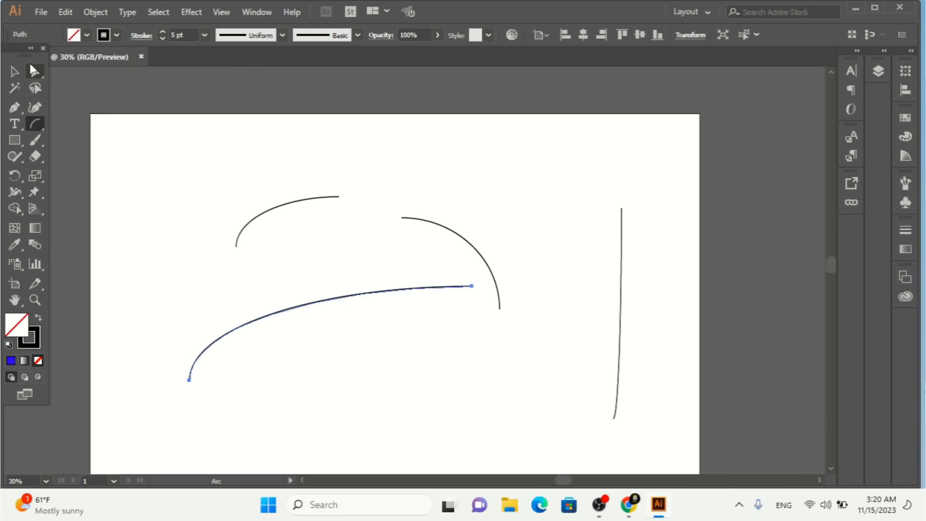
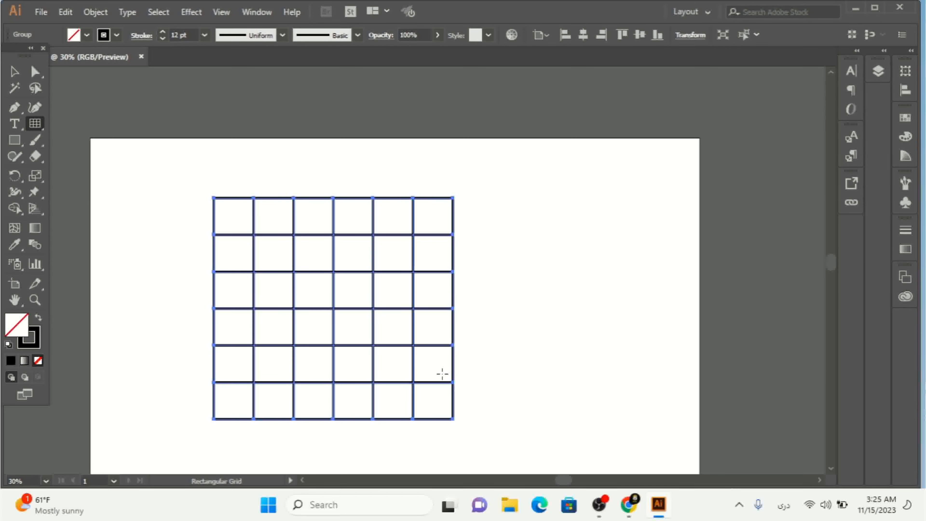
Replace the selected grid with a rectangular grid with 10 horizontal and 10 vertical dividers, using the outside rectangle as frame.
{"action": "key", "text": "Delete"}
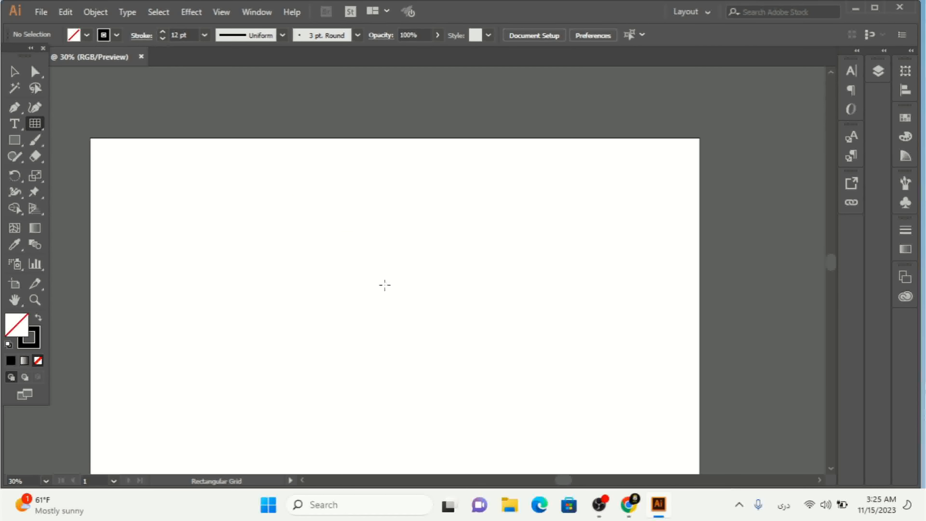
{"action": "left_click", "coordinate": [277, 254]}
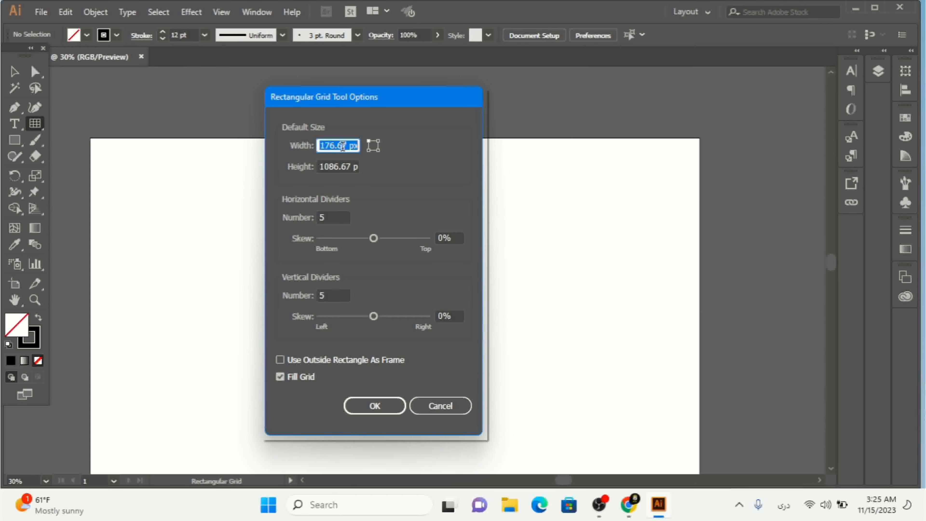
{"action": "left_click", "coordinate": [340, 218]}
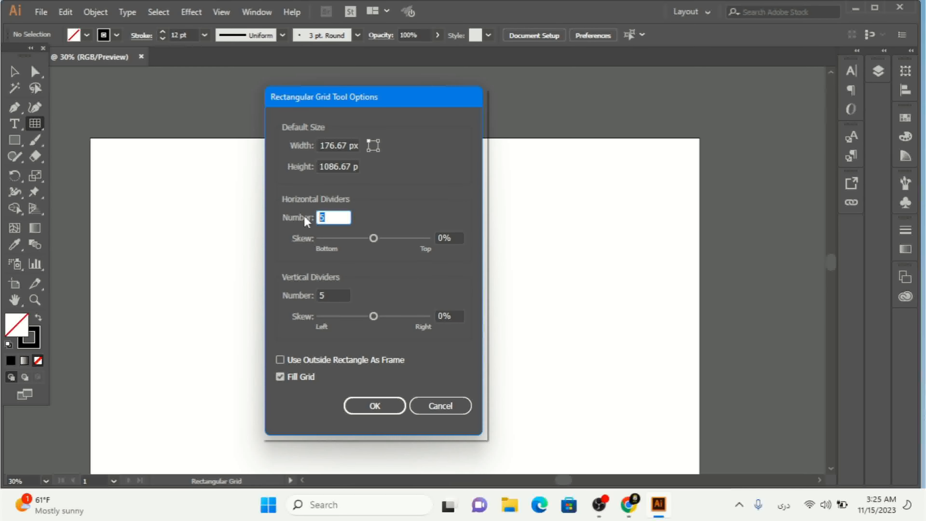
{"action": "key", "text": "Up"}
{"action": "key", "text": "Up"}
{"action": "key", "text": "Up"}
{"action": "key", "text": "Up"}
{"action": "left_click", "coordinate": [332, 293]}
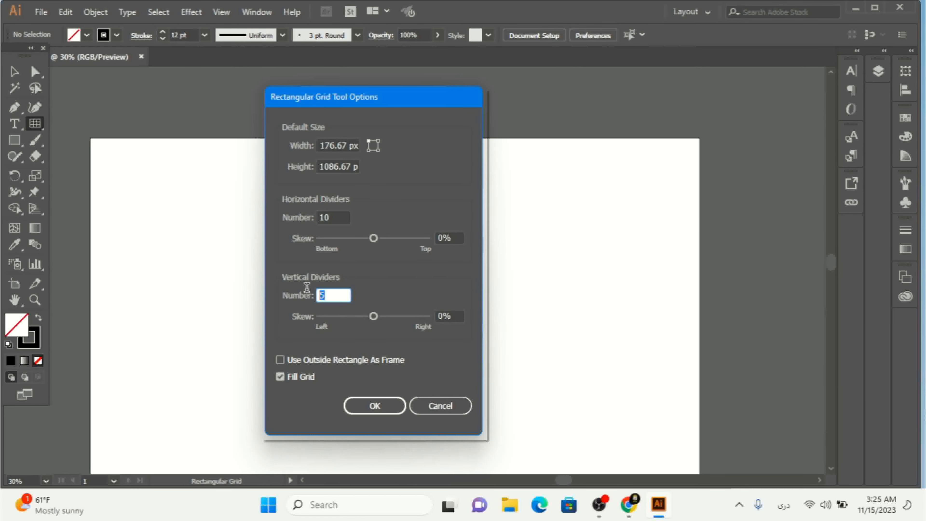
{"action": "key", "text": "Up"}
{"action": "key", "text": "Up"}
{"action": "left_click", "coordinate": [307, 360]}
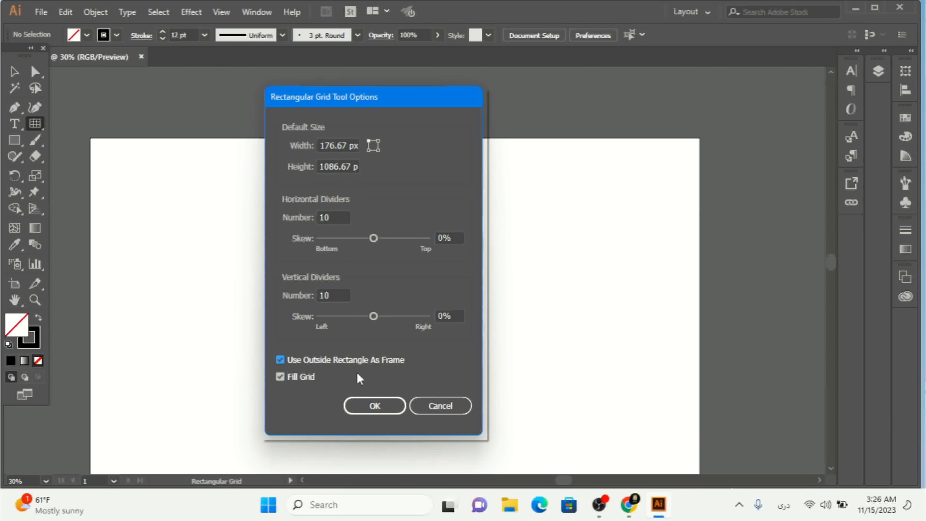
{"action": "left_click", "coordinate": [374, 405]}
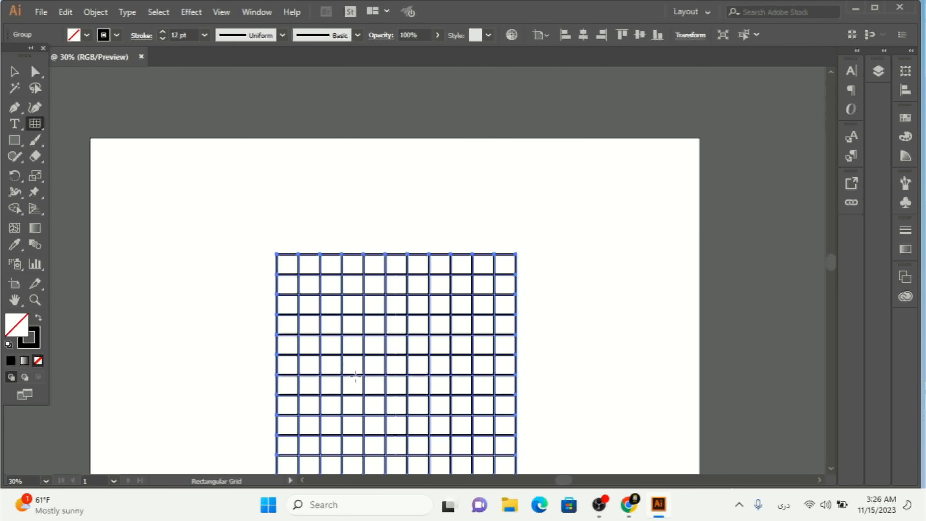
Move the grid up over the artboard's upper edge and place a second grid with the same options, overlapping its lower left part.
{"action": "left_click", "coordinate": [14, 71]}
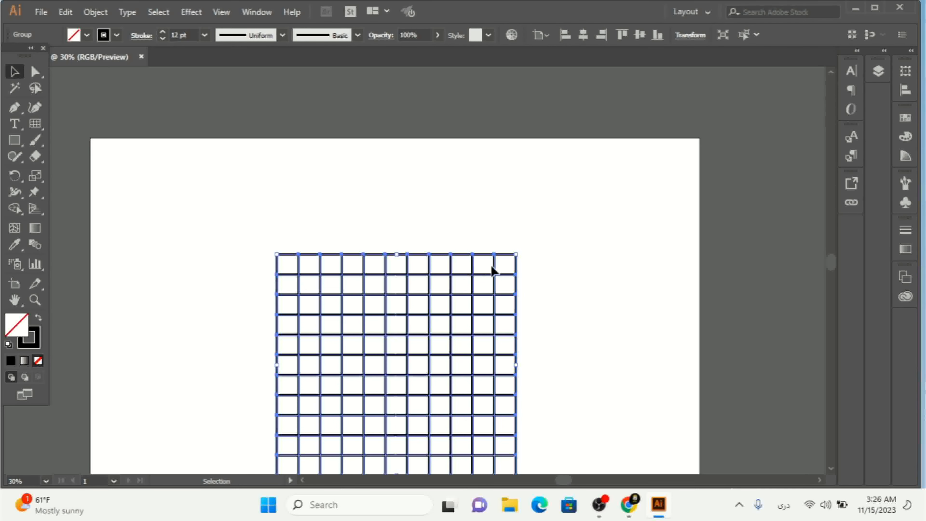
{"action": "left_click_drag", "start_coordinate": [488, 263], "coordinate": [485, 133]}
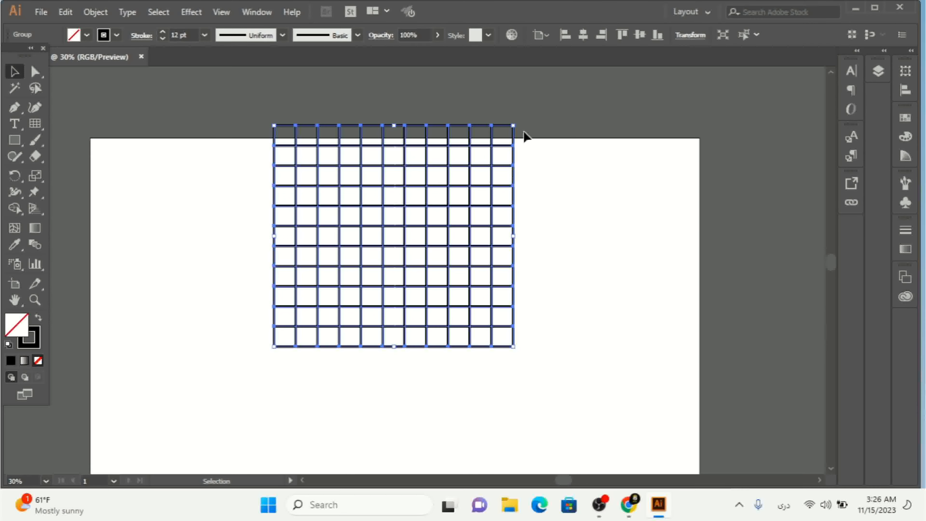
{"action": "left_click", "coordinate": [35, 124]}
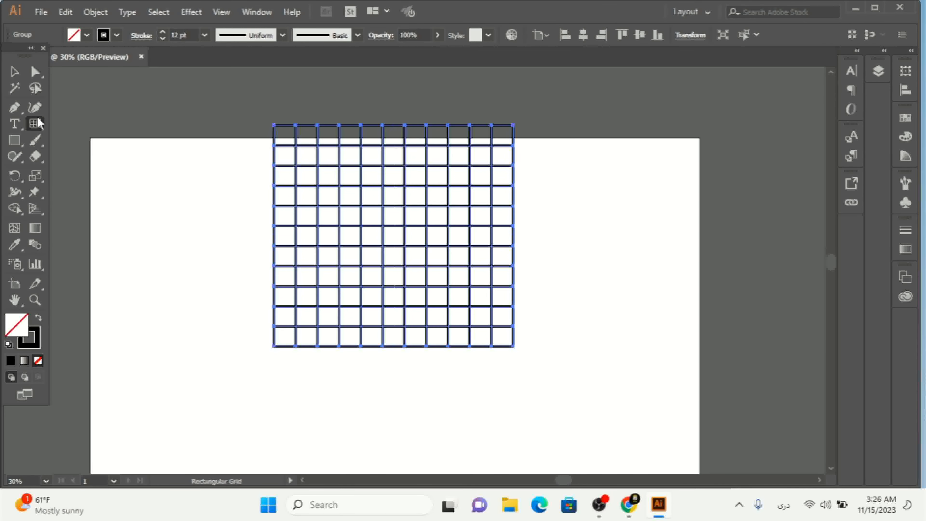
{"action": "left_click", "coordinate": [205, 247]}
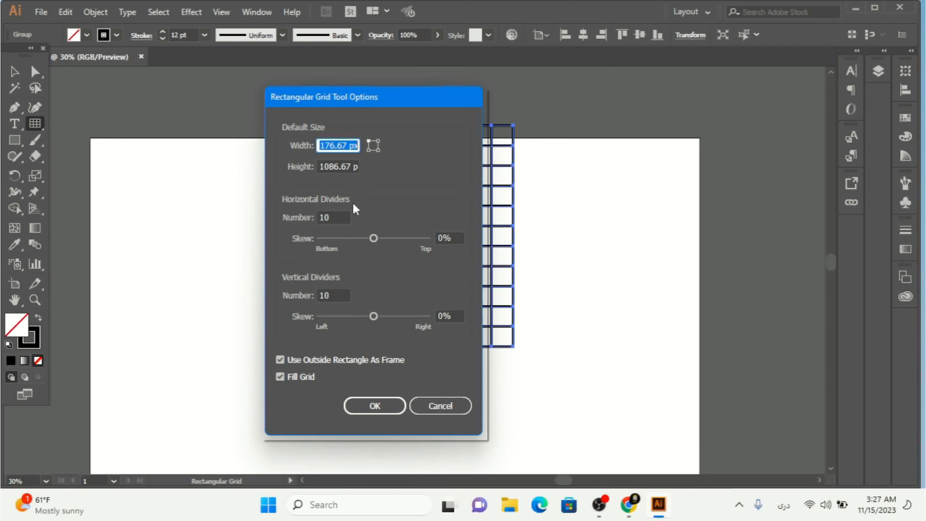
{"action": "left_click_drag", "start_coordinate": [415, 103], "coordinate": [298, 108]}
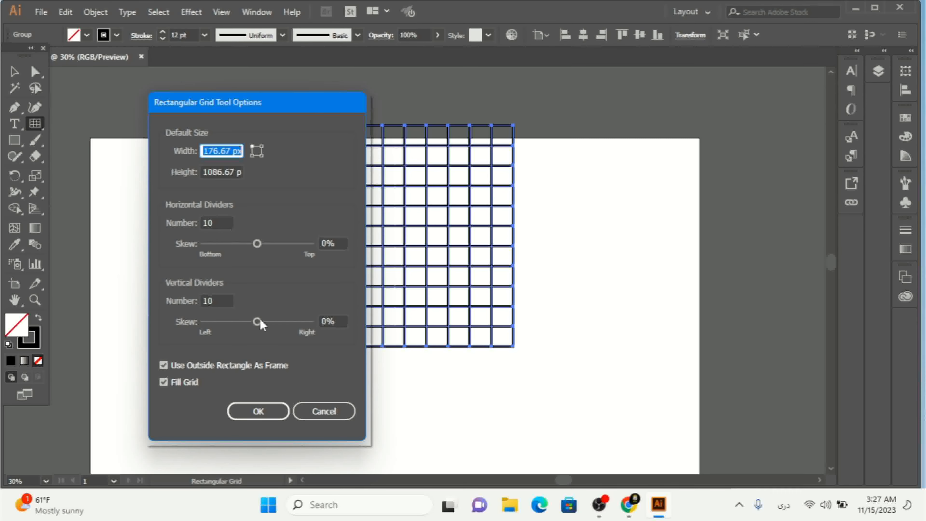
{"action": "left_click", "coordinate": [275, 411]}
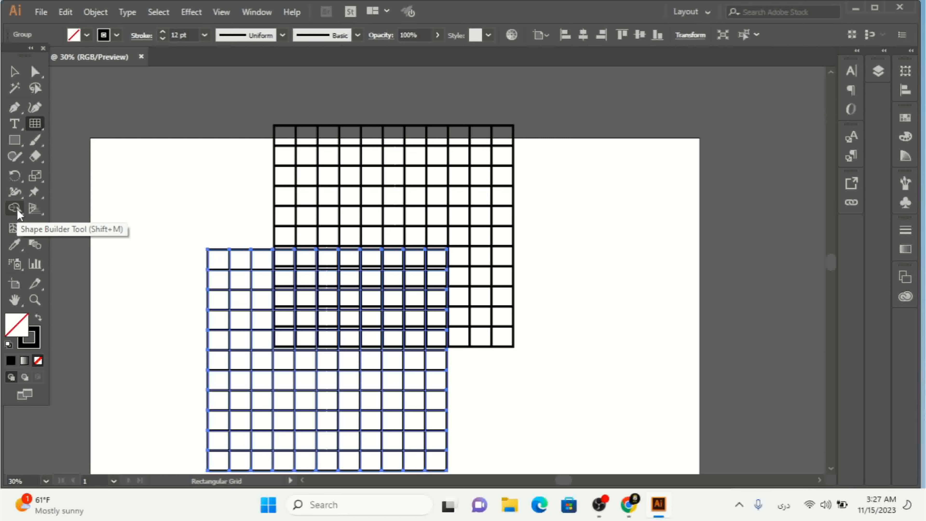
Set a light blue fill and merge cells of the lower grid into blue shapes with the Shape Builder tool.
{"action": "left_click", "coordinate": [14, 208]}
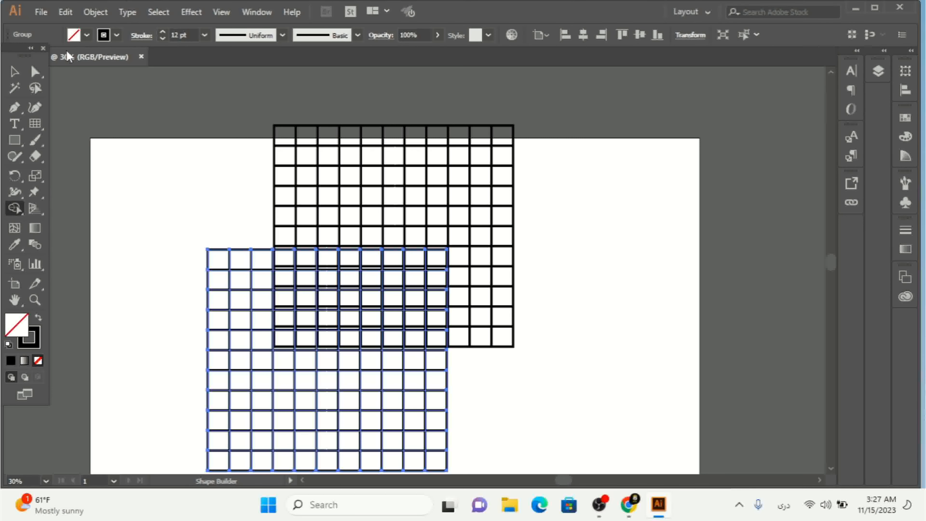
{"action": "left_click", "coordinate": [86, 35]}
{"action": "left_click", "coordinate": [95, 67]}
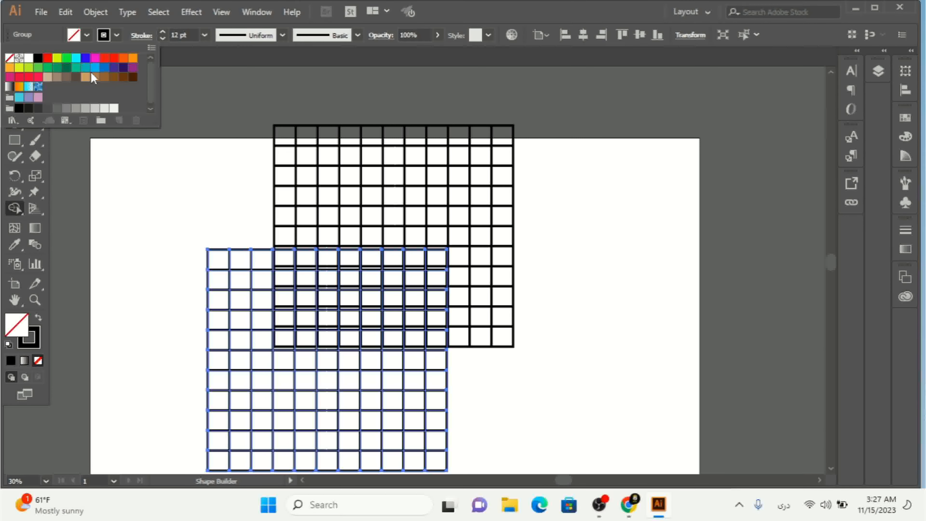
{"action": "left_click", "coordinate": [306, 377]}
{"action": "mouse_move", "coordinate": [306, 399]}
{"action": "left_mouse_down"}
{"action": "mouse_move", "coordinate": [306, 355]}
{"action": "mouse_move", "coordinate": [325, 327]}
{"action": "mouse_move", "coordinate": [334, 424]}
{"action": "mouse_move", "coordinate": [420, 395]}
{"action": "mouse_move", "coordinate": [382, 333]}
{"action": "mouse_move", "coordinate": [332, 328]}
{"action": "left_mouse_up"}
Select both overlapping grids and delete them from the artboard.
{"action": "left_click", "coordinate": [15, 70]}
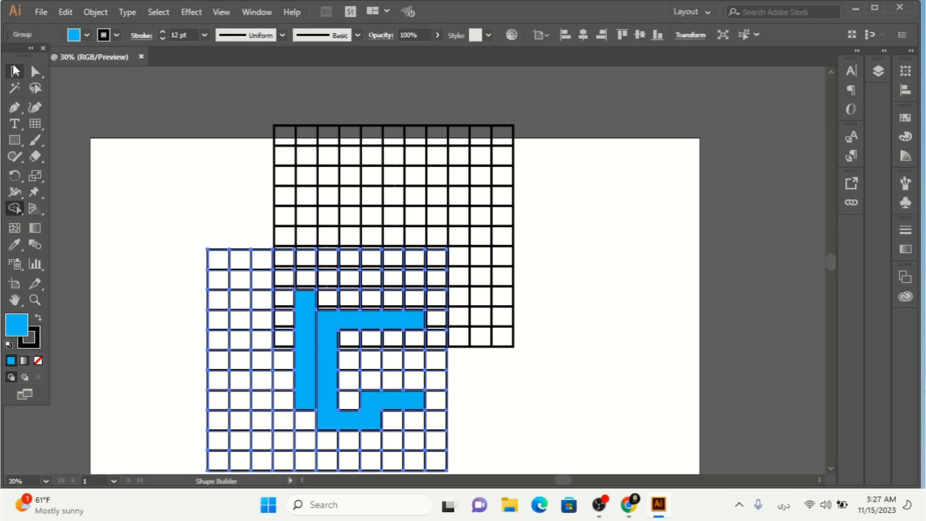
{"action": "left_click", "coordinate": [176, 189]}
{"action": "left_click_drag", "start_coordinate": [116, 137], "coordinate": [548, 402]}
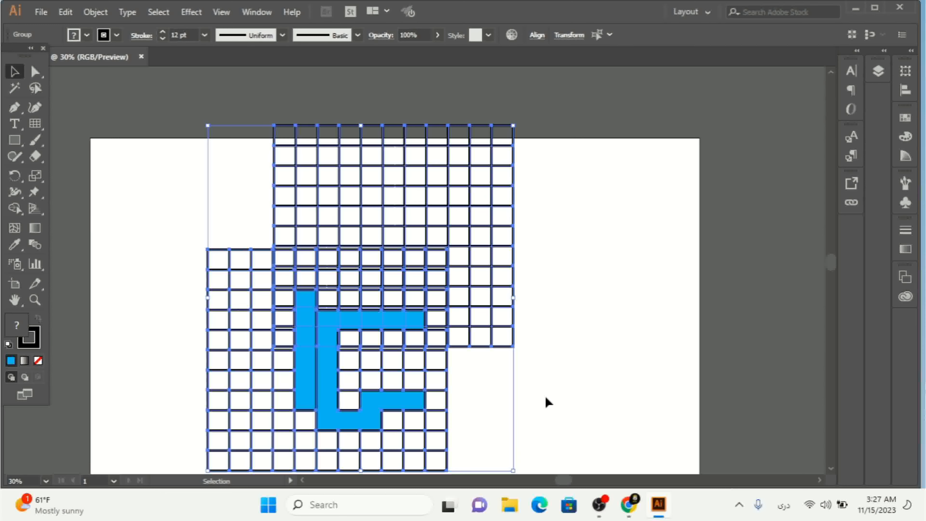
{"action": "key", "text": "Delete"}
Draw a polar grid about 1080 px wide and 1050 px high near the middle of the artboard.
{"action": "left_click", "coordinate": [220, 13]}
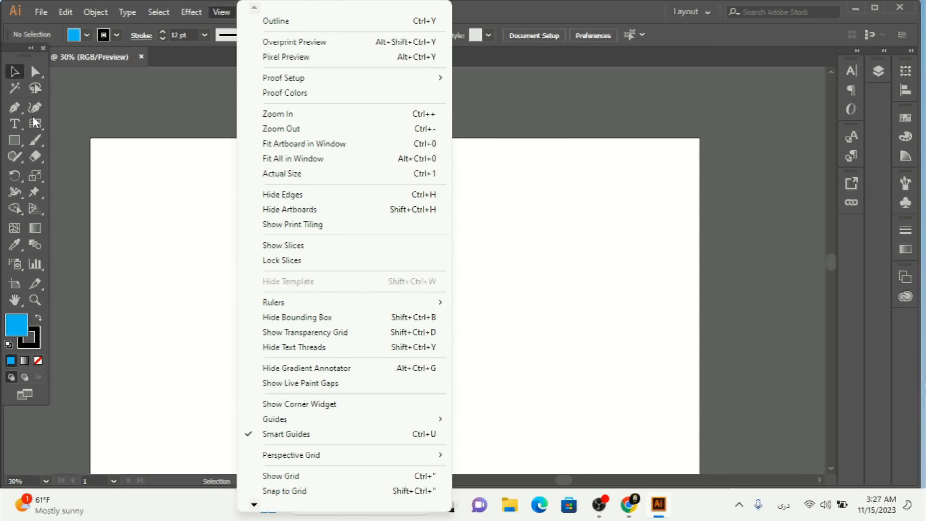
{"action": "left_click", "coordinate": [39, 125]}
{"action": "left_click", "coordinate": [41, 127]}
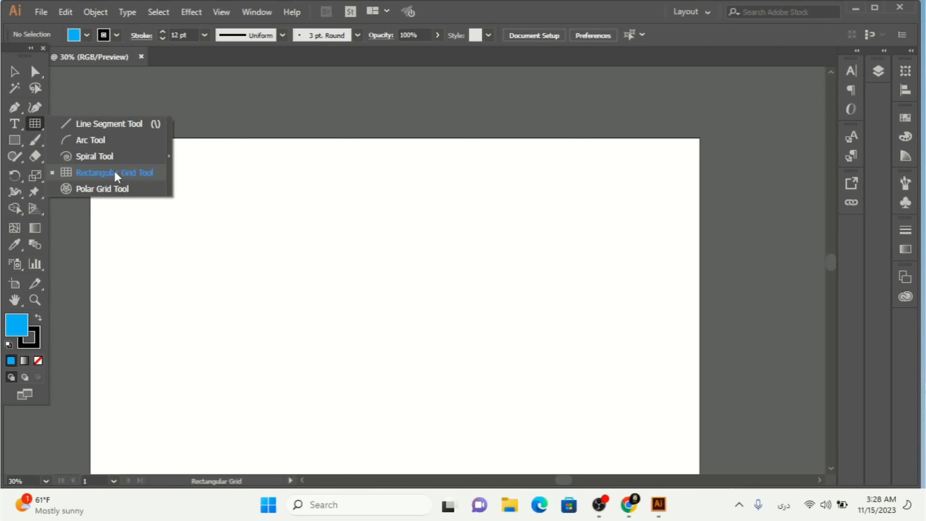
{"action": "left_click", "coordinate": [120, 191]}
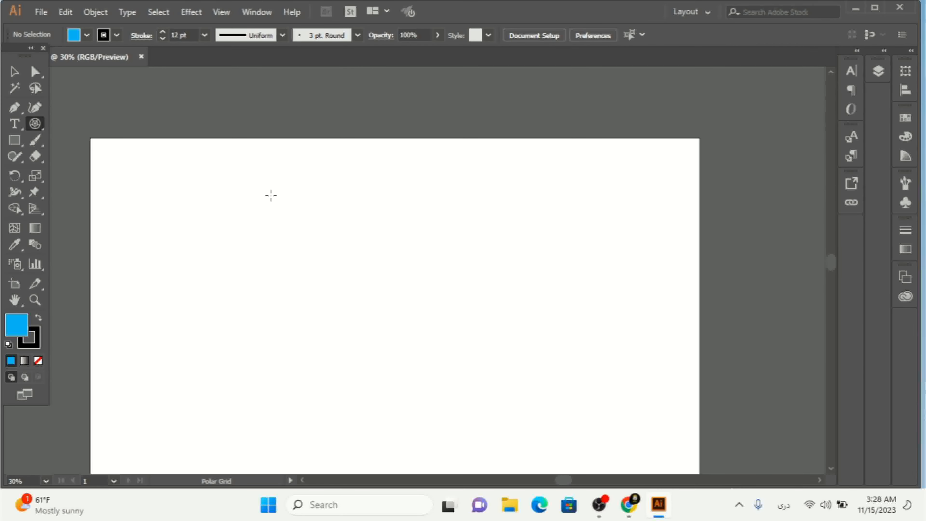
{"action": "mouse_move", "coordinate": [271, 195]}
{"action": "left_mouse_down"}
{"action": "mouse_move", "coordinate": [346, 267]}
{"action": "mouse_move", "coordinate": [434, 381]}
{"action": "mouse_move", "coordinate": [542, 403]}
{"action": "mouse_move", "coordinate": [490, 409]}
{"action": "left_mouse_up"}
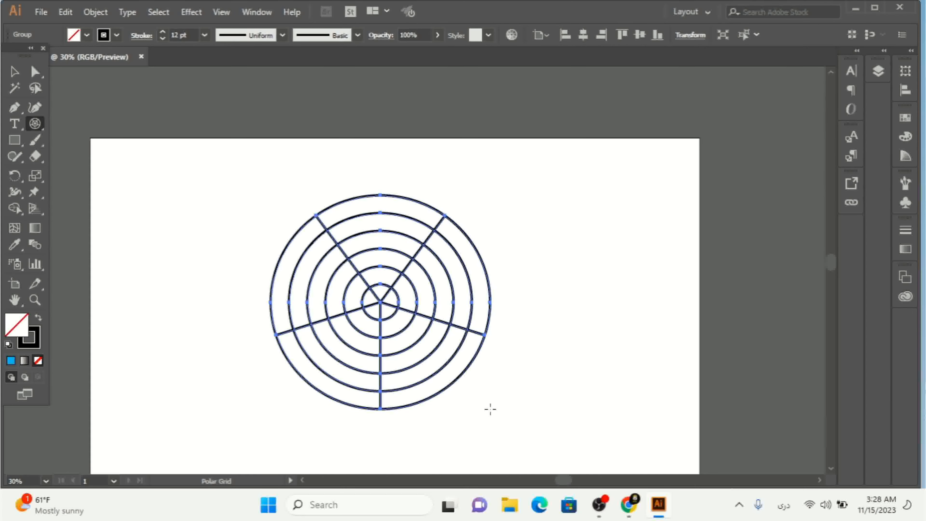
Switch the keyboard layout to English (United States) and set 8 concentric dividers for a new polar grid.
{"action": "left_click", "coordinate": [234, 221]}
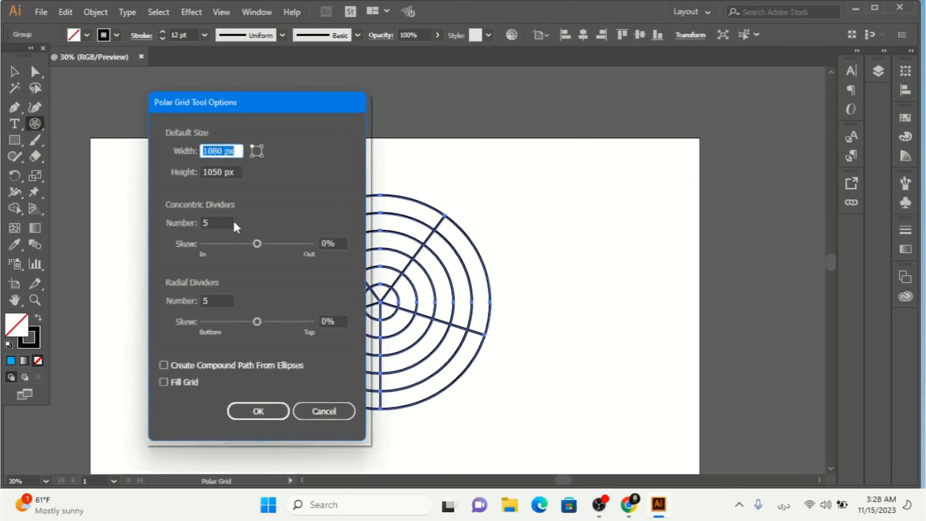
{"action": "left_click_drag", "start_coordinate": [281, 108], "coordinate": [620, 96]}
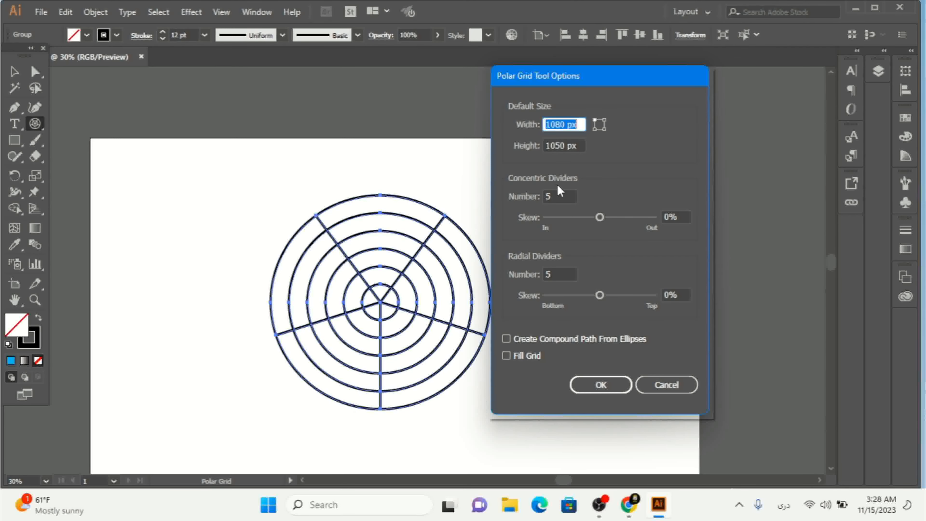
{"action": "left_click", "coordinate": [546, 198]}
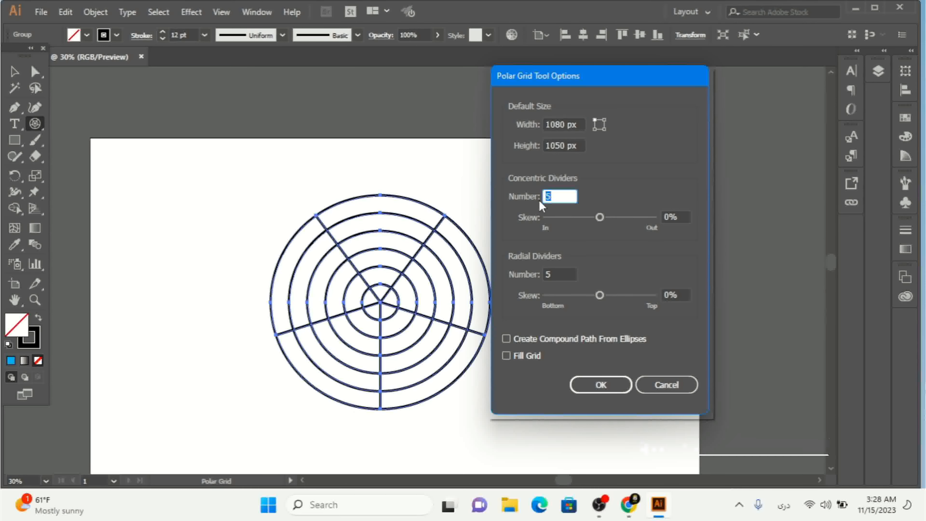
{"action": "type", "text": "4"}
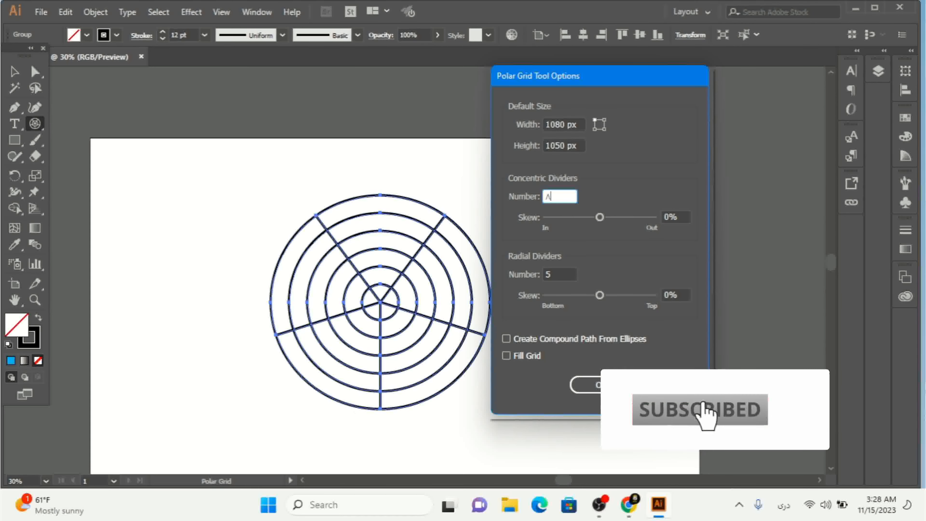
{"action": "key", "text": "ctrl+a"}
{"action": "key", "text": "BackSpace"}
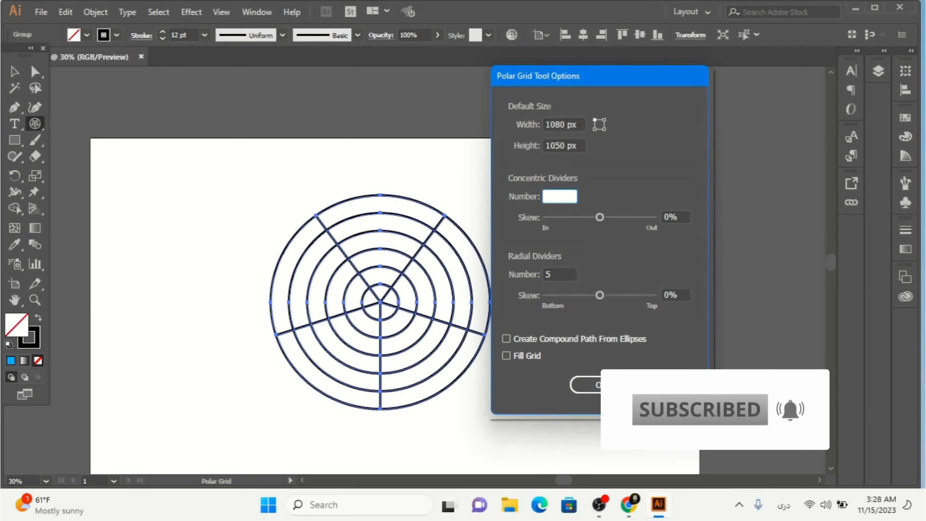
{"action": "left_click", "coordinate": [785, 505]}
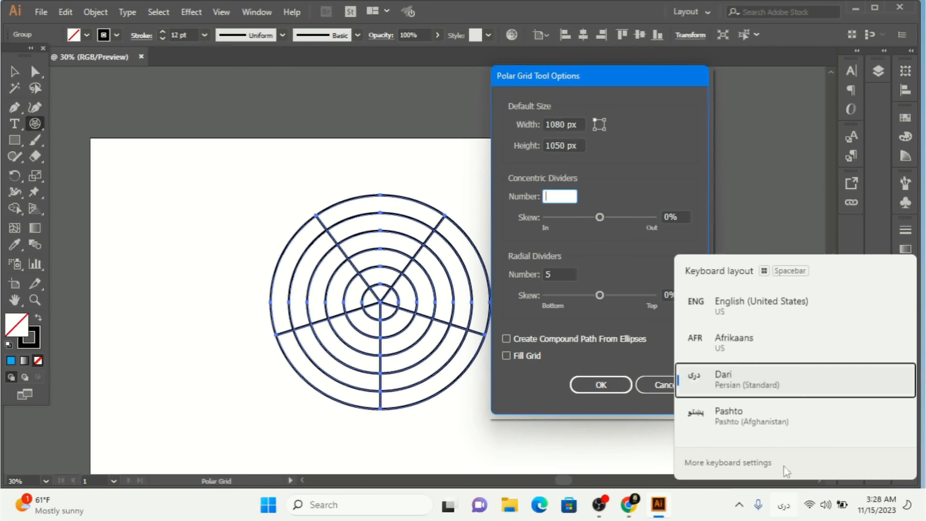
{"action": "left_click", "coordinate": [775, 310]}
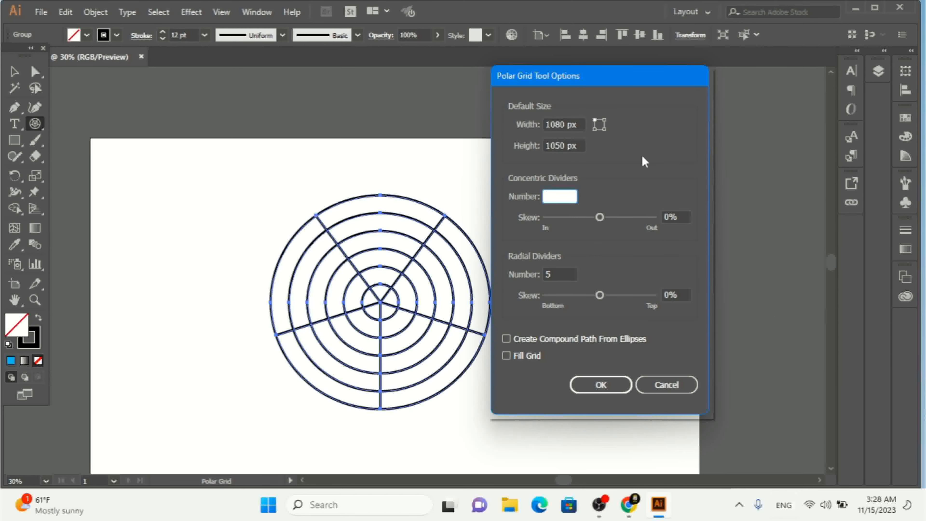
{"action": "type", "text": "8"}
Set 8 radial dividers, enable the compound path from ellipses and Fill Grid options, and create the polar grid.
{"action": "left_click", "coordinate": [560, 273]}
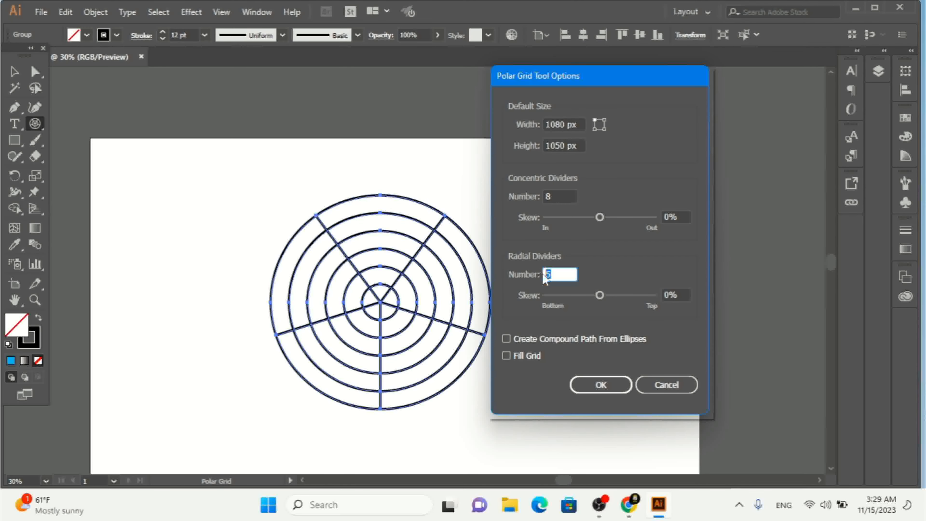
{"action": "type", "text": "8"}
{"action": "left_click", "coordinate": [506, 339]}
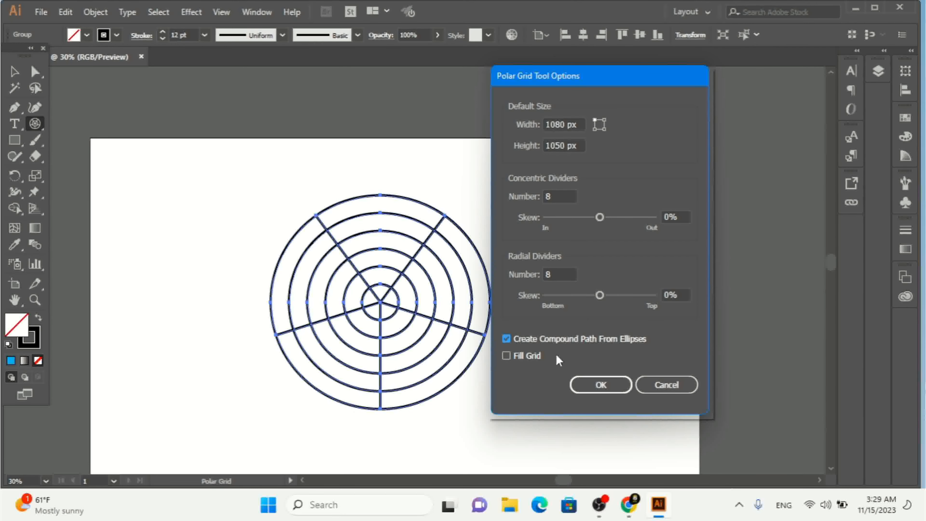
{"action": "left_click", "coordinate": [519, 358]}
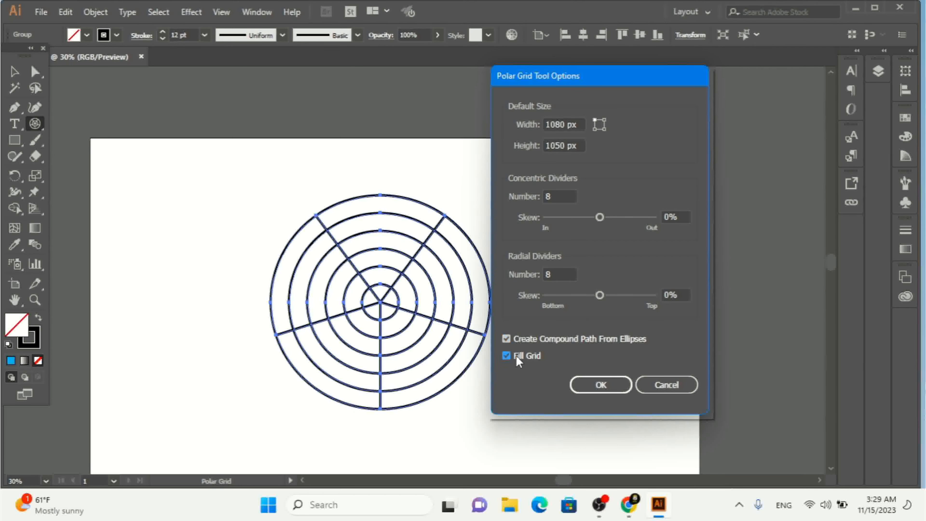
{"action": "left_click", "coordinate": [597, 385]}
Move the new polar grid to the right of the first one, overhanging the artboard edge, and deselect it.
{"action": "left_click", "coordinate": [14, 71]}
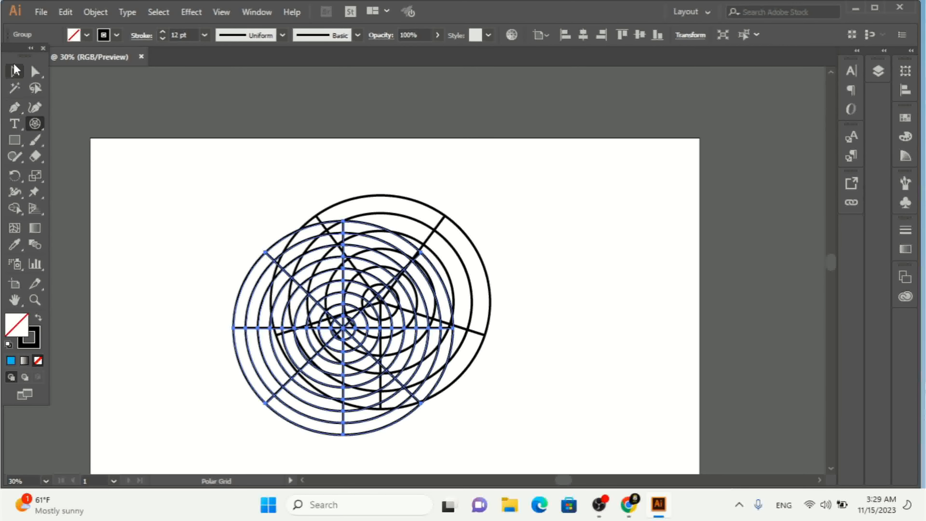
{"action": "left_click_drag", "start_coordinate": [349, 334], "coordinate": [654, 285]}
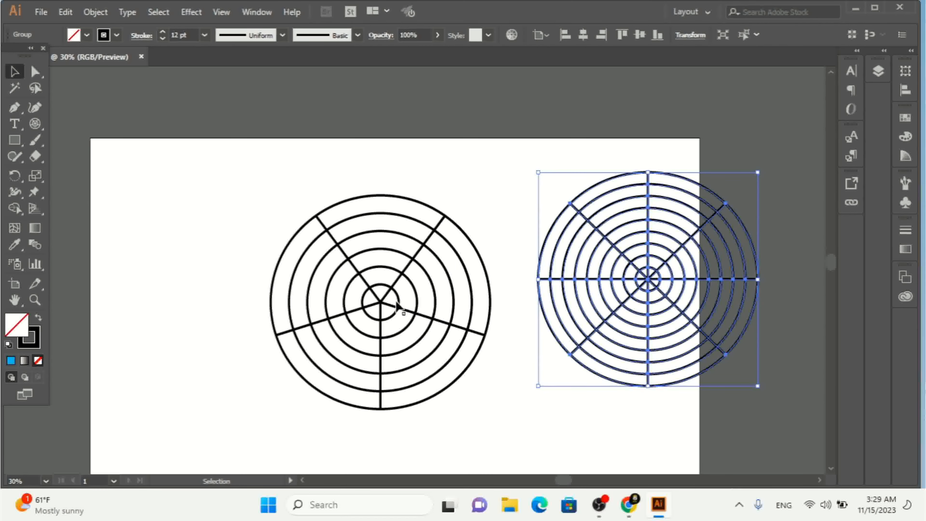
{"action": "left_click", "coordinate": [380, 296]}
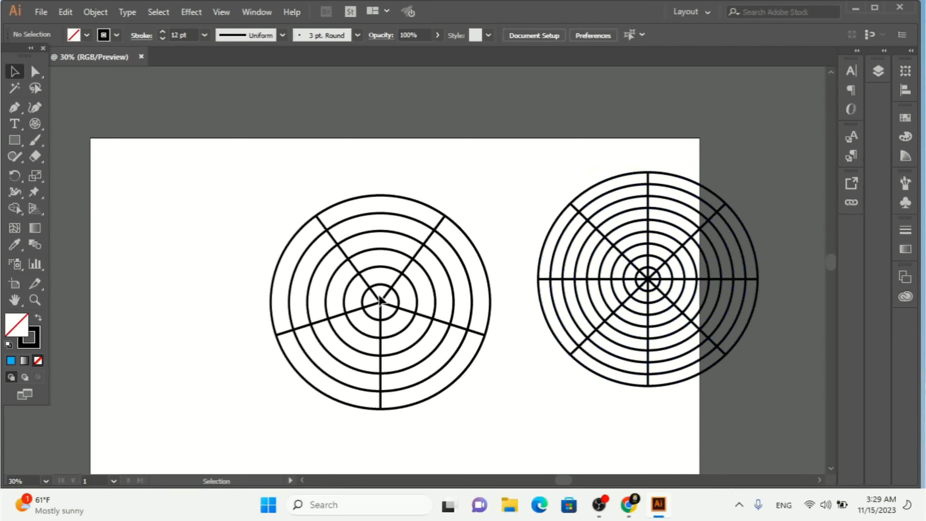
Try to merge cells of the five-spoke polar grid with a dark green fill using the Shape Builder tool.
{"action": "left_click", "coordinate": [661, 263]}
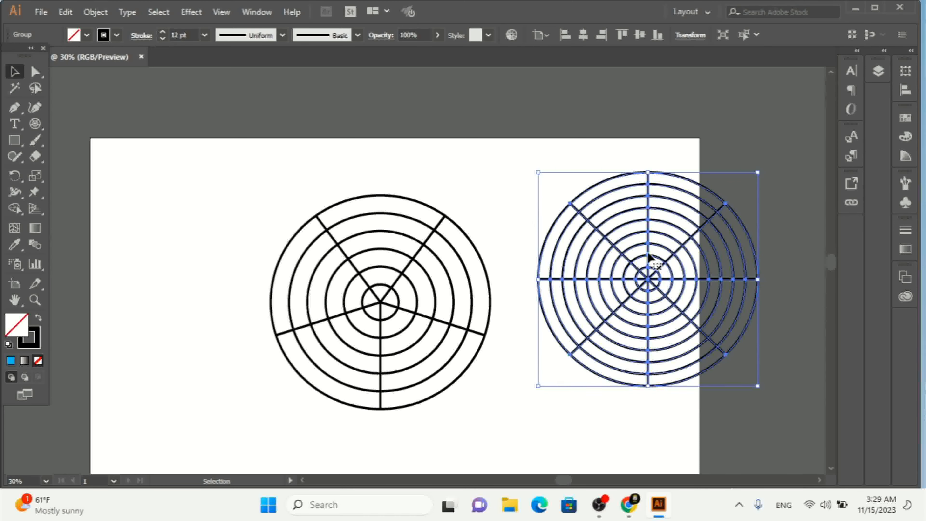
{"action": "left_click", "coordinate": [14, 208]}
{"action": "left_click", "coordinate": [90, 35]}
{"action": "left_click", "coordinate": [85, 67]}
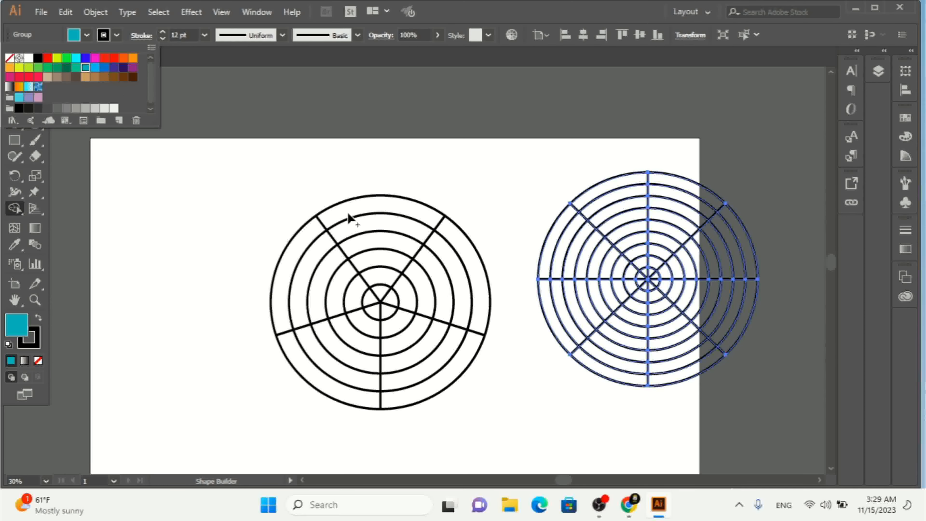
{"action": "left_click", "coordinate": [66, 67]}
{"action": "left_click", "coordinate": [428, 336]}
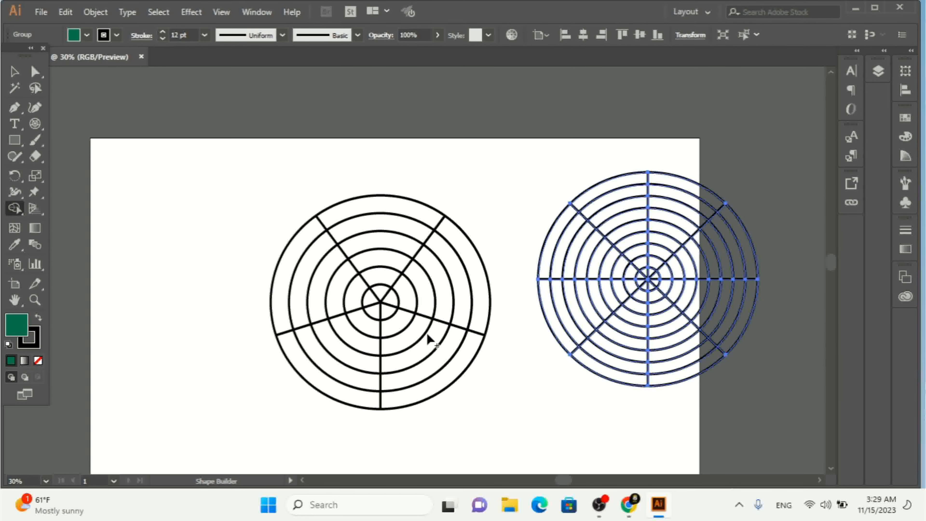
{"action": "mouse_move", "coordinate": [418, 327]}
{"action": "left_mouse_down"}
{"action": "mouse_move", "coordinate": [392, 337]}
{"action": "mouse_move", "coordinate": [413, 345]}
{"action": "left_mouse_up"}
{"action": "left_click", "coordinate": [14, 72]}
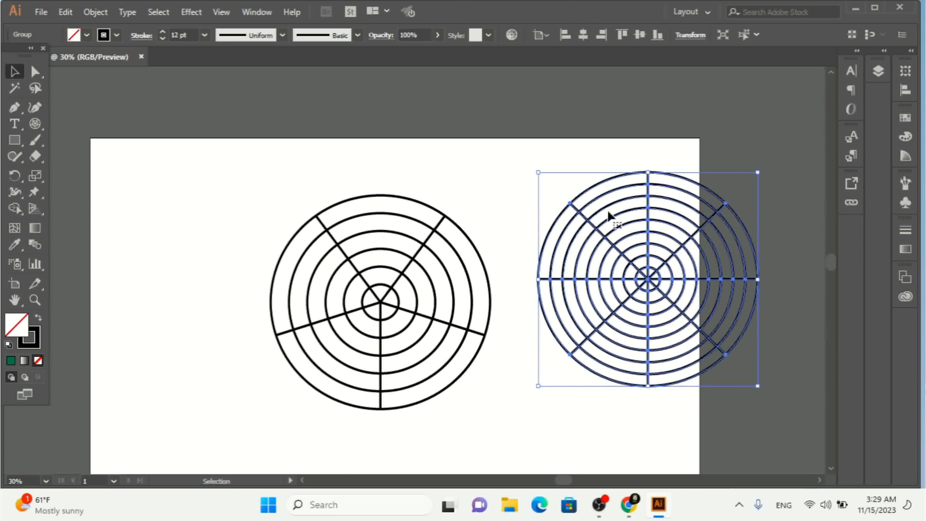
Merge neighbouring ring cells of the eight-spoke polar grid with the Shape Builder tool, first without fill and then as blue arc-shaped pieces.
{"action": "left_click", "coordinate": [15, 208]}
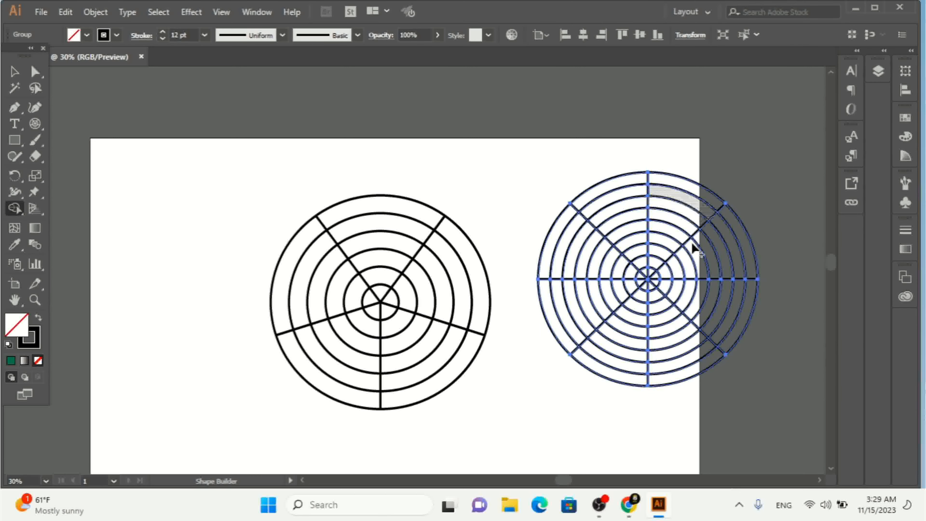
{"action": "left_click_drag", "start_coordinate": [685, 259], "coordinate": [691, 305]}
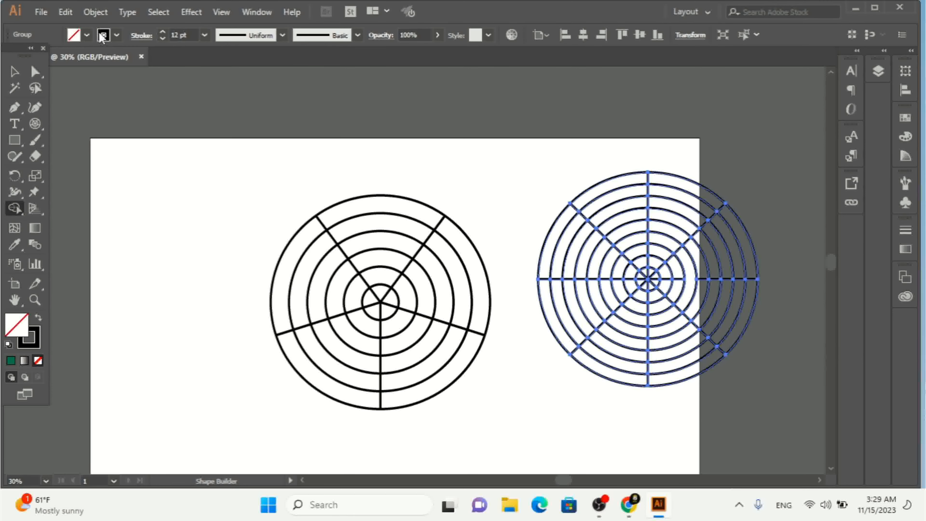
{"action": "left_click", "coordinate": [86, 36]}
{"action": "left_click", "coordinate": [84, 58]}
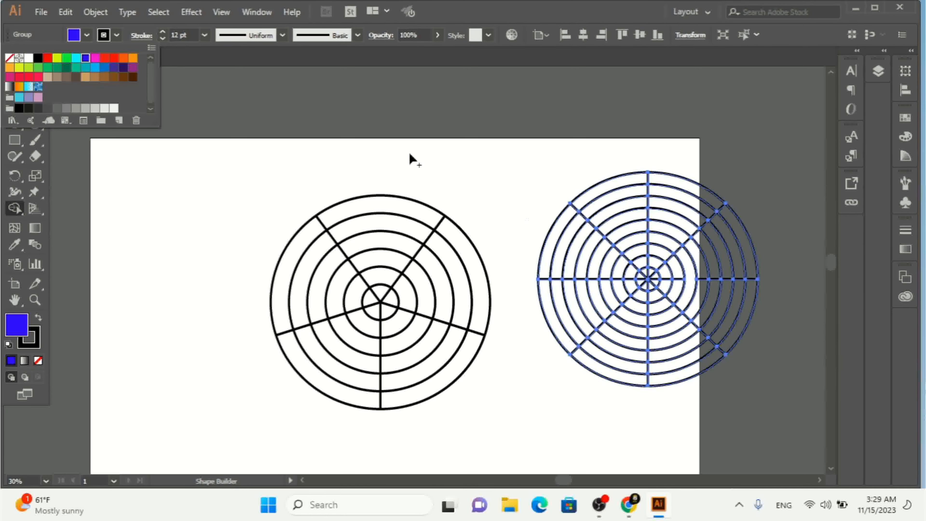
{"action": "left_click", "coordinate": [626, 279]}
{"action": "left_click_drag", "start_coordinate": [622, 268], "coordinate": [625, 304]}
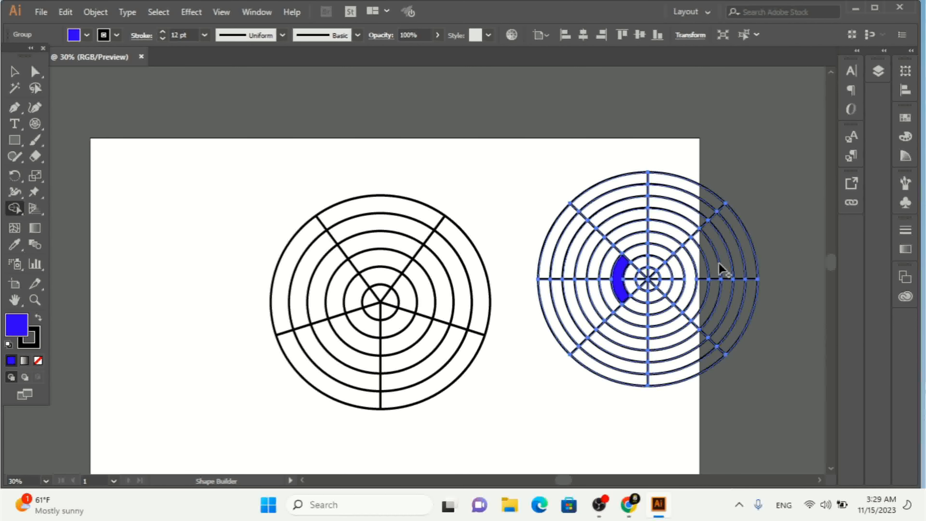
{"action": "left_click_drag", "start_coordinate": [726, 268], "coordinate": [720, 298]}
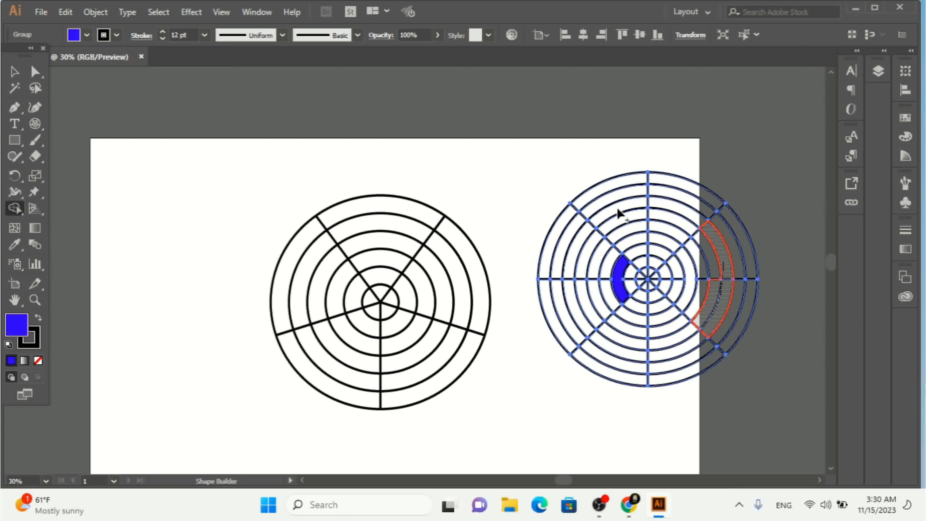
{"action": "left_click_drag", "start_coordinate": [618, 213], "coordinate": [580, 247]}
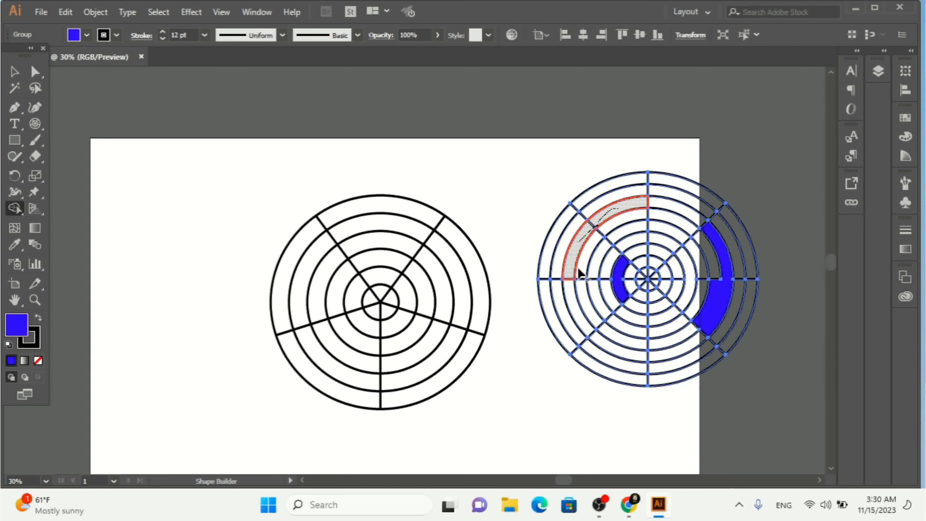
{"action": "left_click_drag", "start_coordinate": [580, 273], "coordinate": [580, 273]}
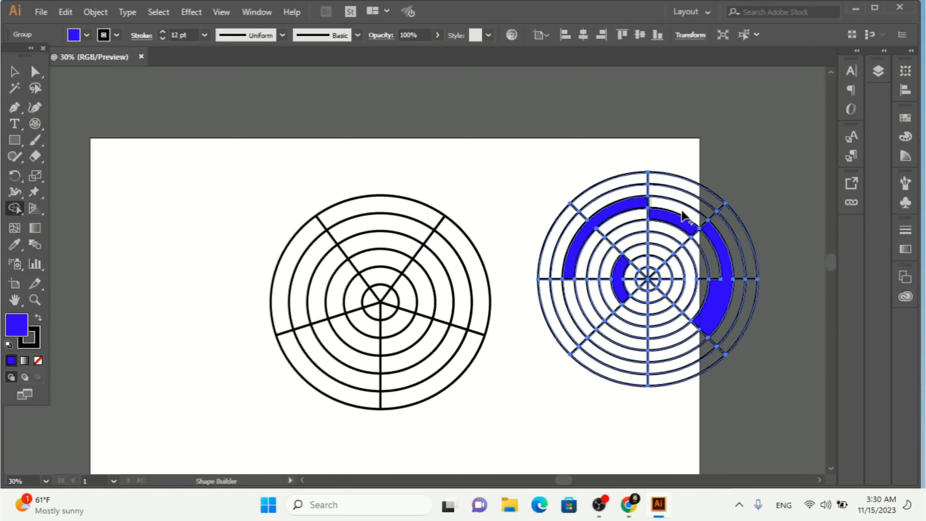
Select the whole five-spoke polar grid, give it a teal green fill, and deselect it.
{"action": "left_click", "coordinate": [16, 72]}
{"action": "left_click_drag", "start_coordinate": [253, 184], "coordinate": [502, 398]}
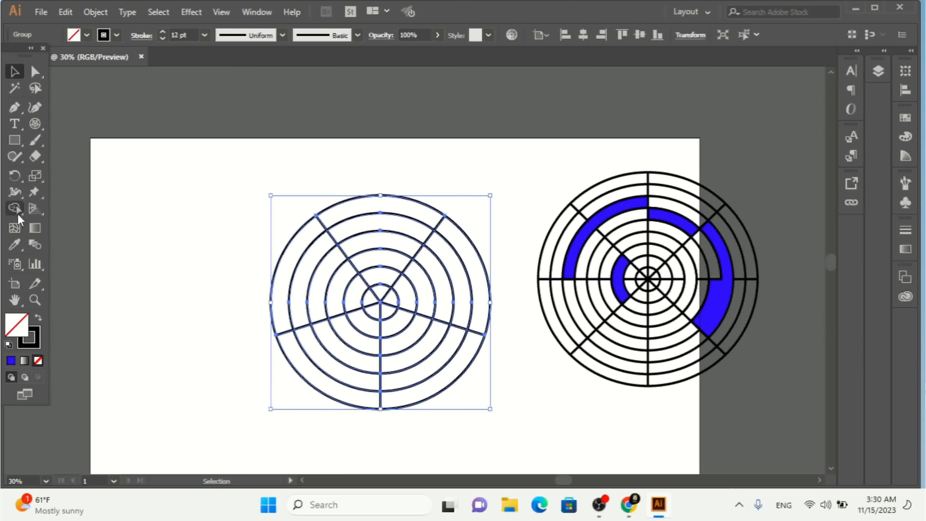
{"action": "left_click", "coordinate": [87, 35]}
{"action": "left_click", "coordinate": [78, 70]}
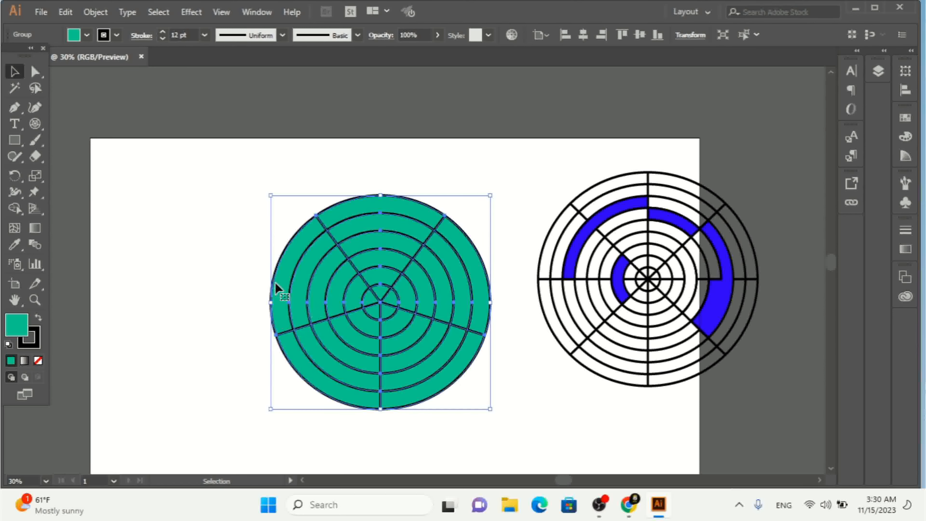
{"action": "key", "text": "ctrl+shift+a"}
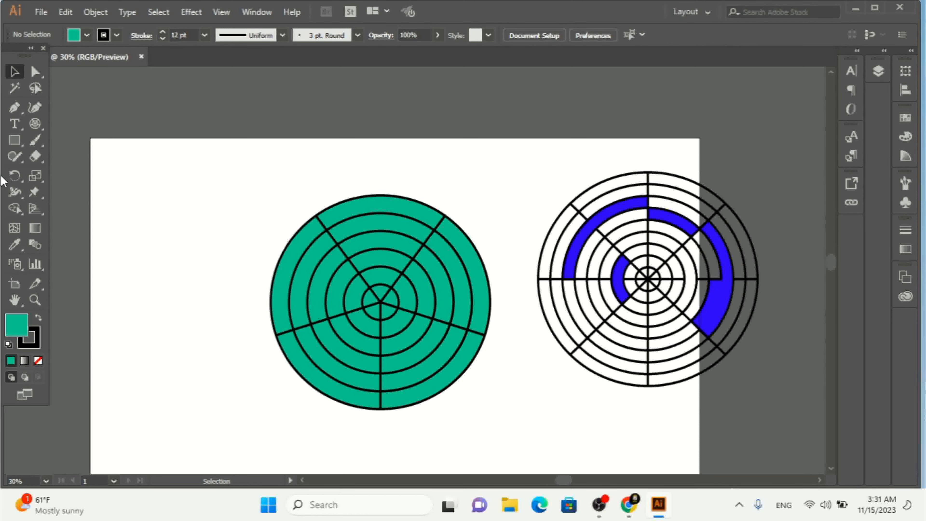
{"action": "left_click", "coordinate": [32, 124]}
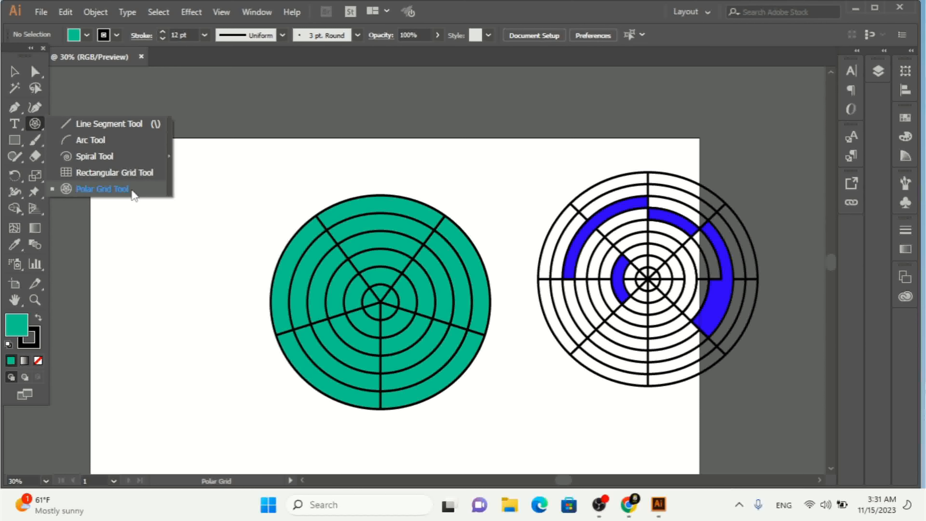
{"action": "left_click", "coordinate": [12, 71]}
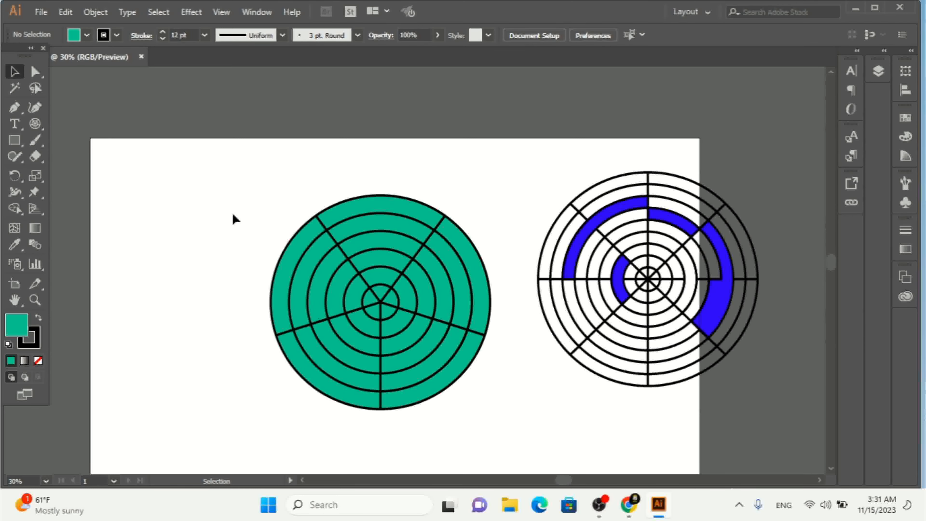